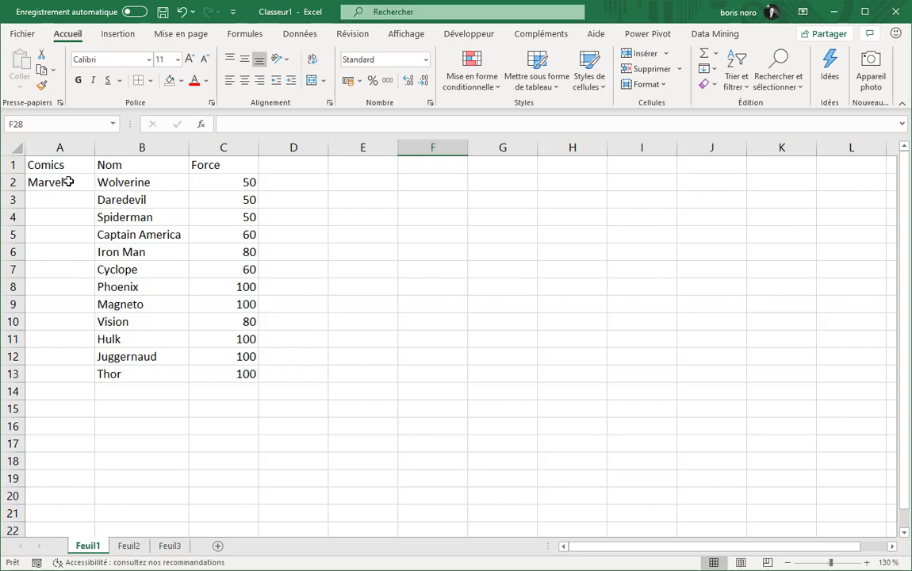
Review the Marvel headers on Feuil1 and the DC hero data (Superman) on Feuil2
click(127, 165)
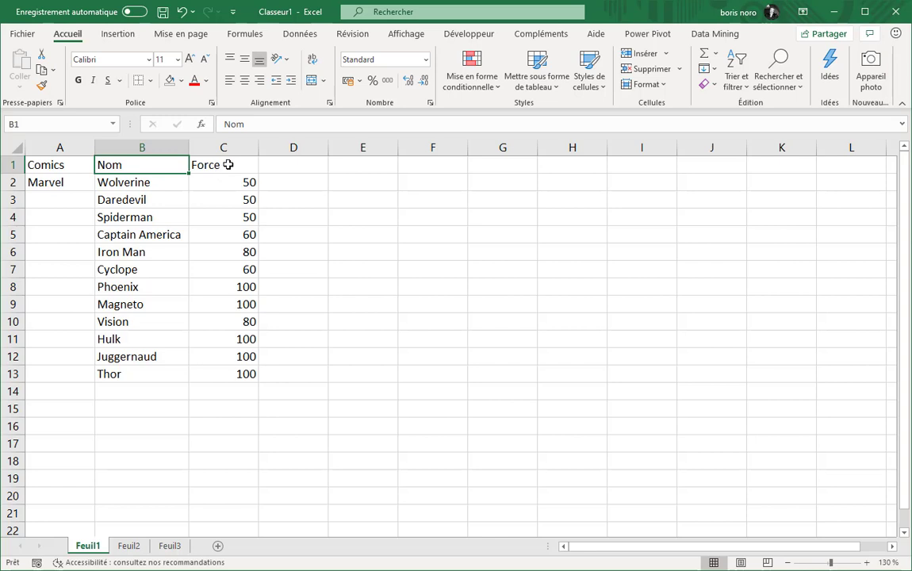
click(220, 171)
click(424, 232)
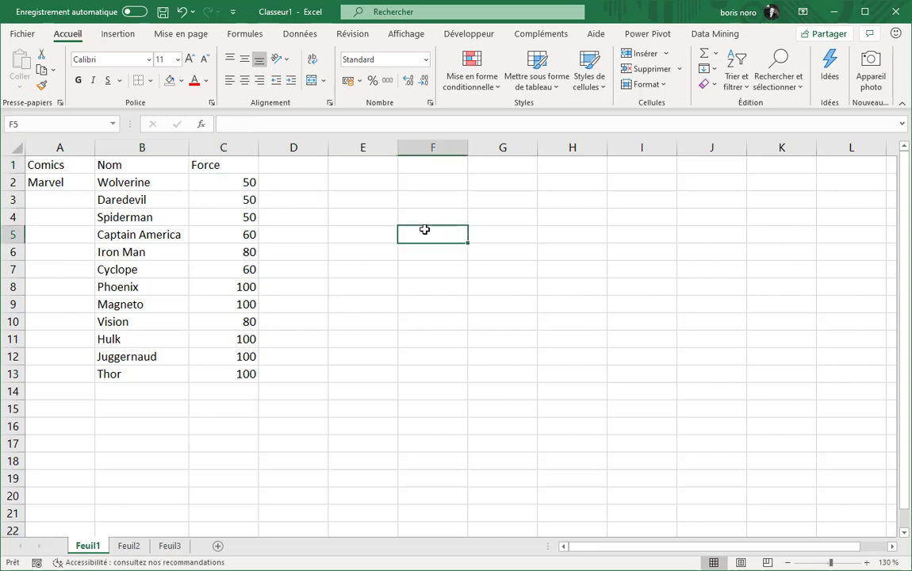
click(129, 546)
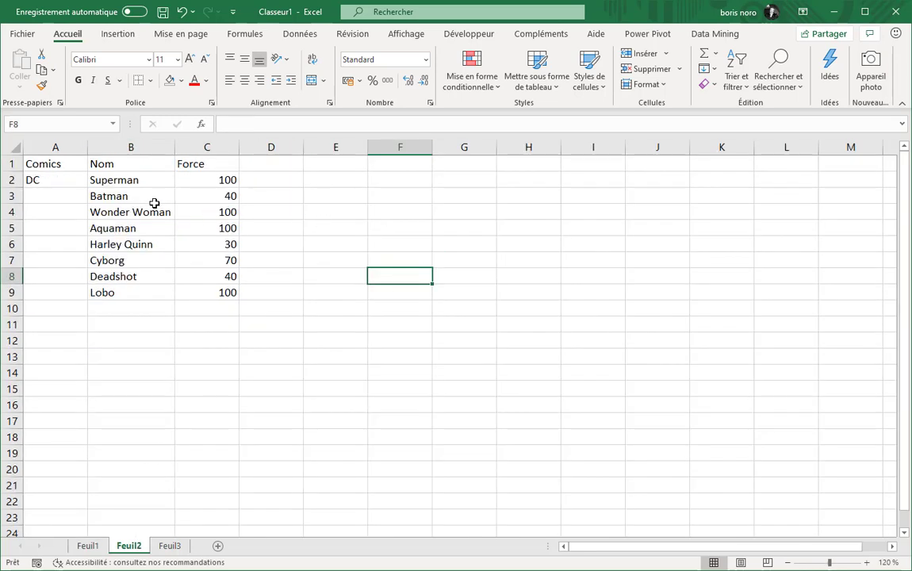
click(62, 174)
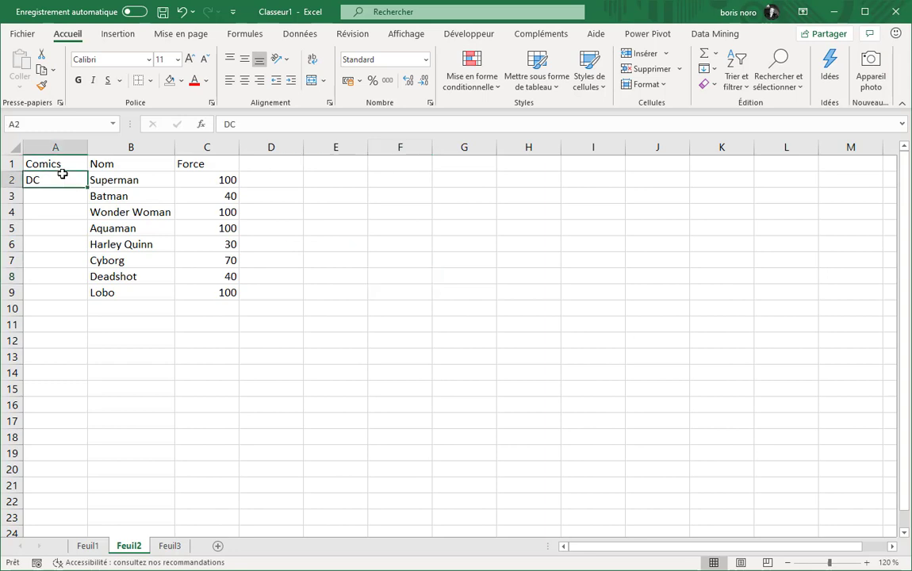
click(105, 178)
click(198, 180)
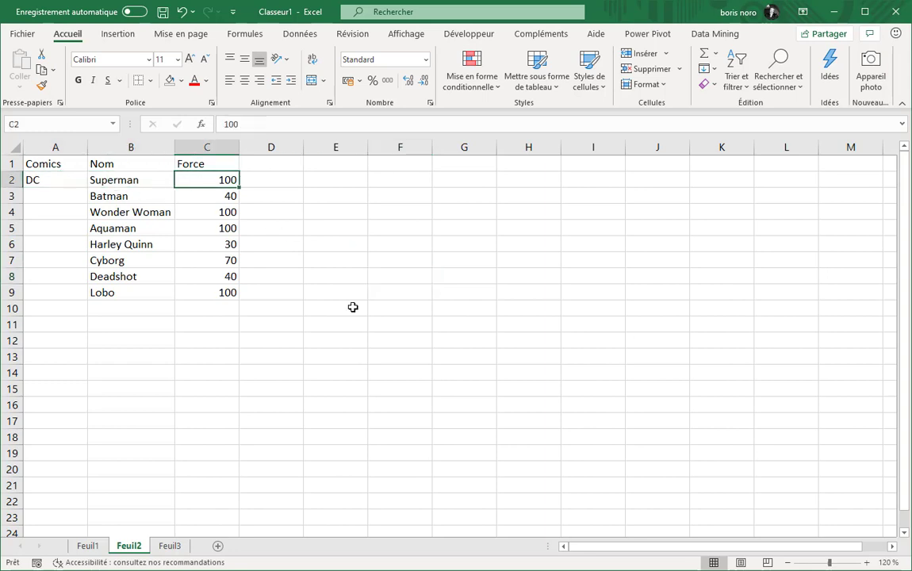
Inspect the Image heroes (Fairchild) on Feuil3, then check the sheets again and return to Feuil1
click(170, 546)
scroll(216, 371, up, 1)
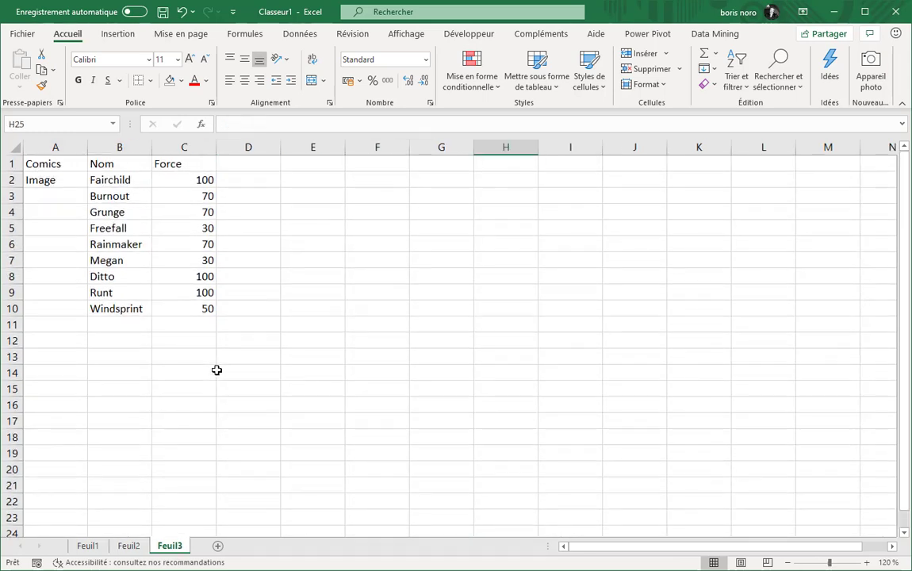
click(68, 182)
click(116, 181)
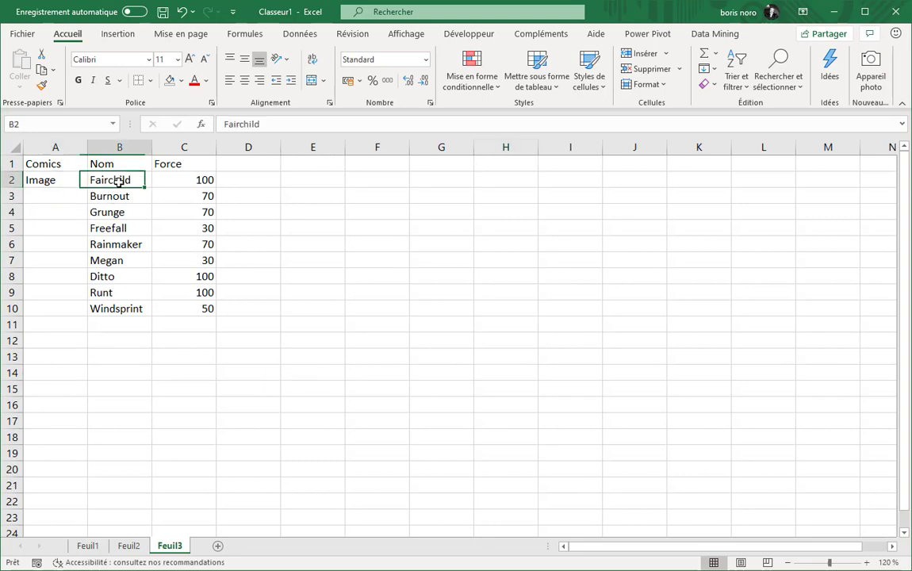
click(183, 180)
click(464, 291)
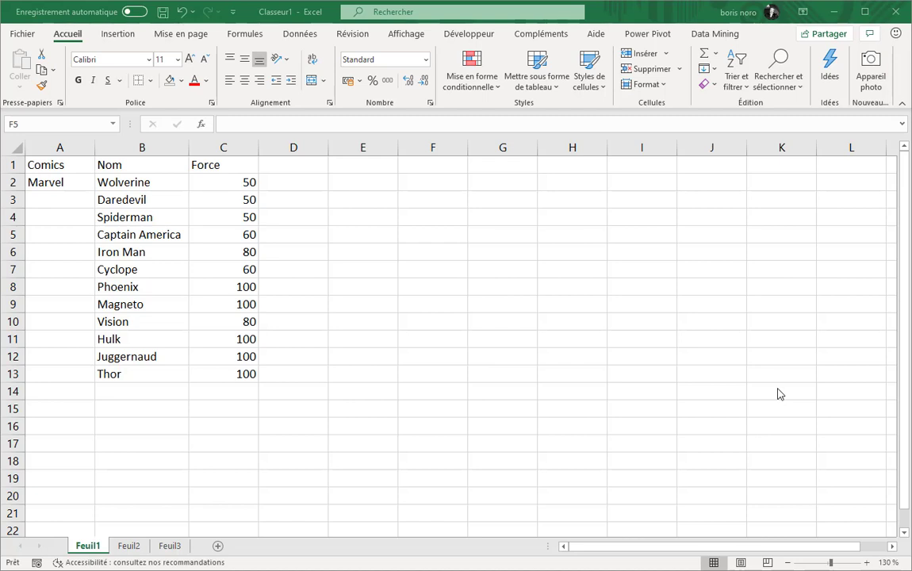
click(134, 547)
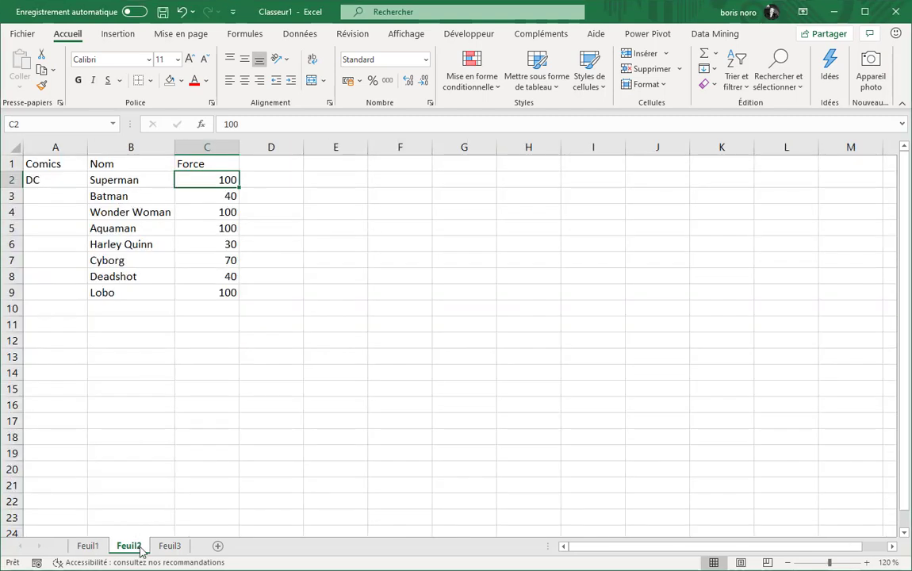
click(166, 547)
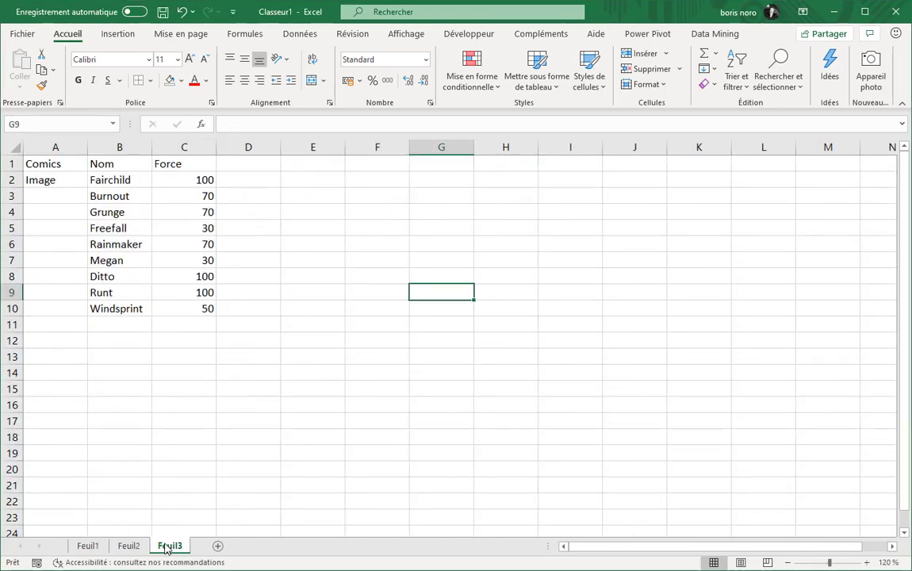
click(87, 546)
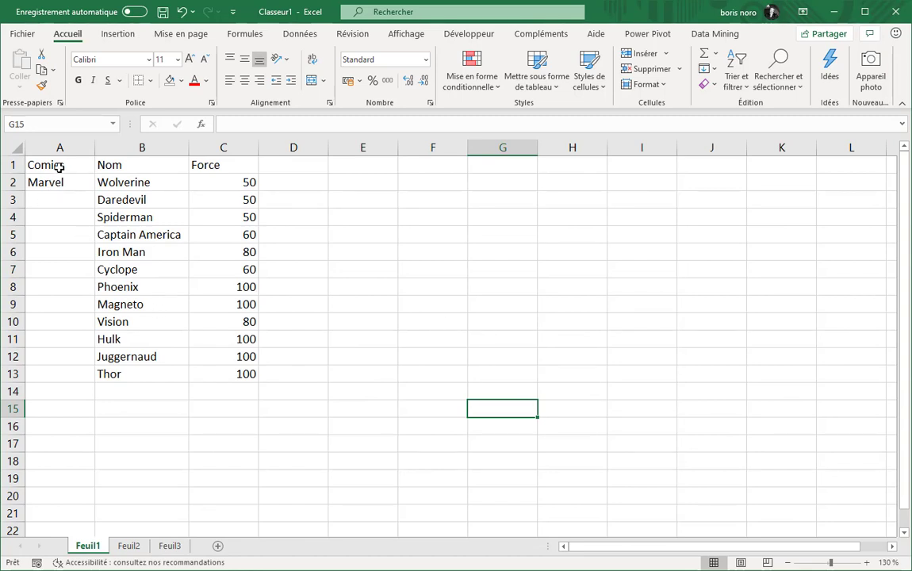
Copy the Marvel table A1:C13 into cell A1 of a new sheet
mouse_move(57, 165)
mouse_down()
mouse_move(247, 355)
mouse_move(240, 369)
mouse_up()
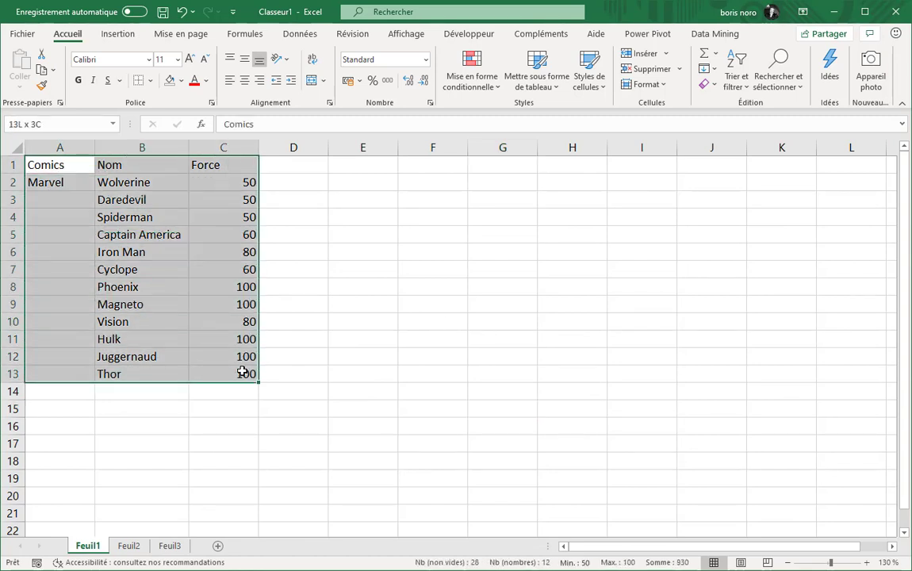
right_click(65, 187)
click(91, 194)
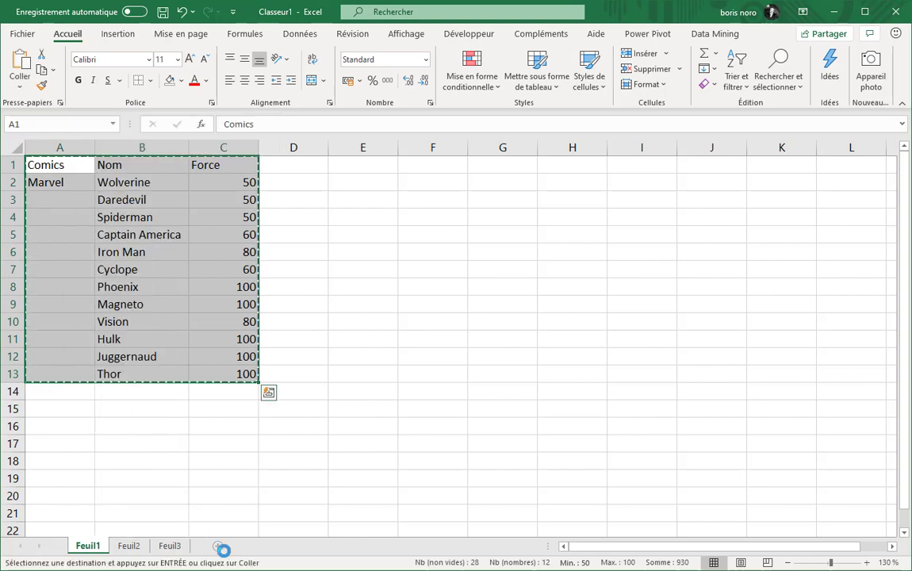
click(219, 546)
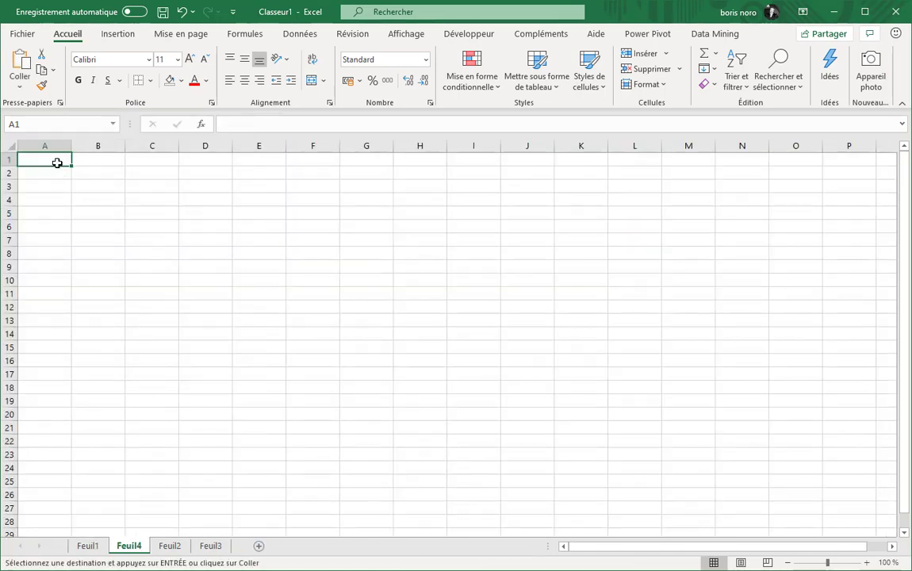
right_click(57, 162)
click(93, 233)
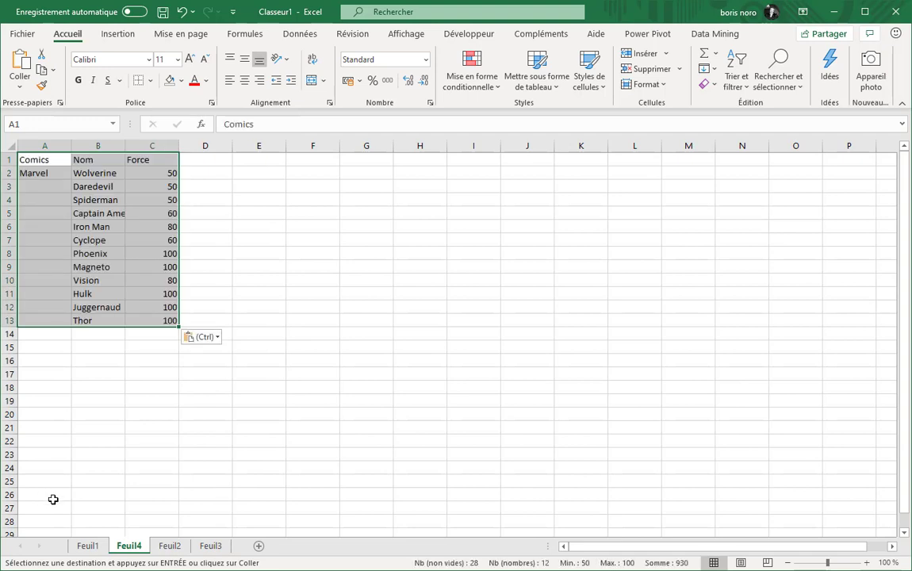
Copy the DC table A1:C9 from Feuil2 and paste it at A14 of the new sheet
click(171, 546)
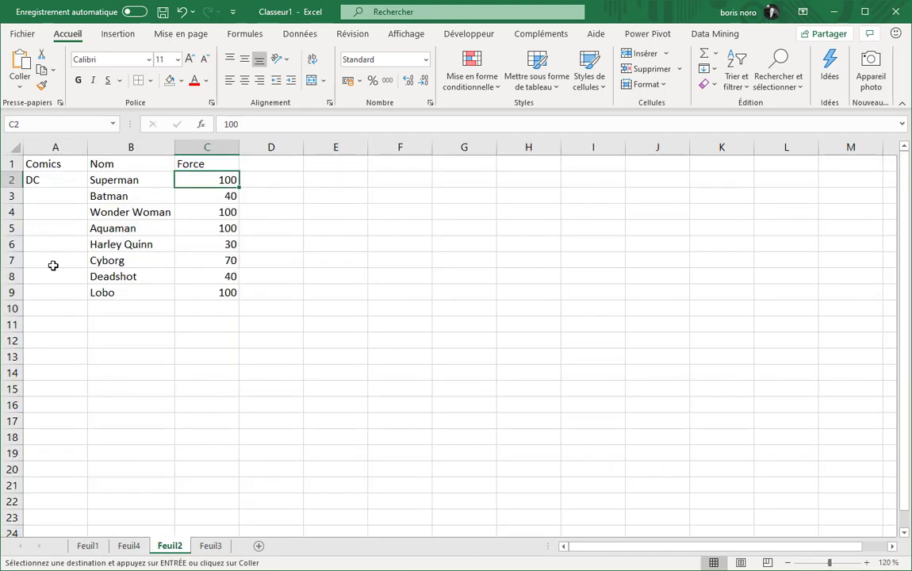
drag(58, 163, 56, 181)
drag(166, 218, 208, 290)
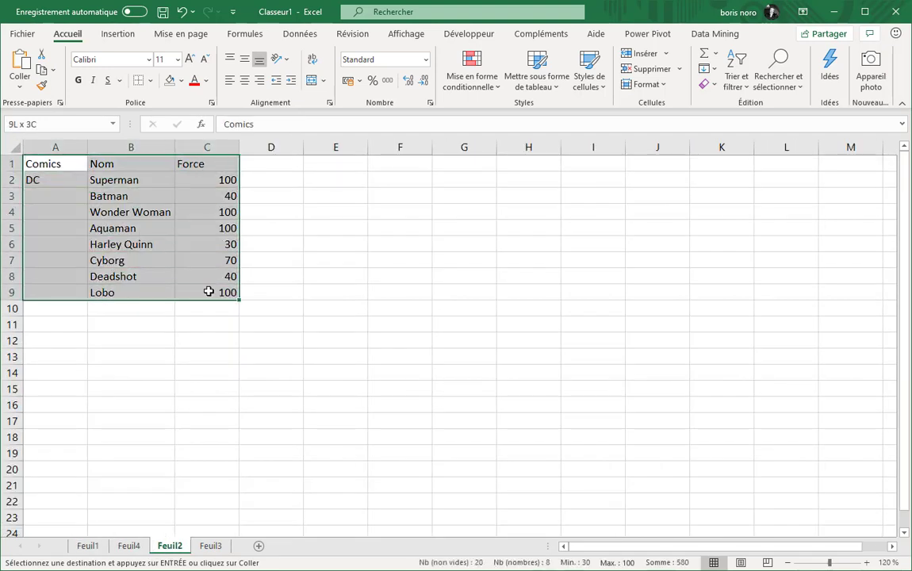
right_click(65, 163)
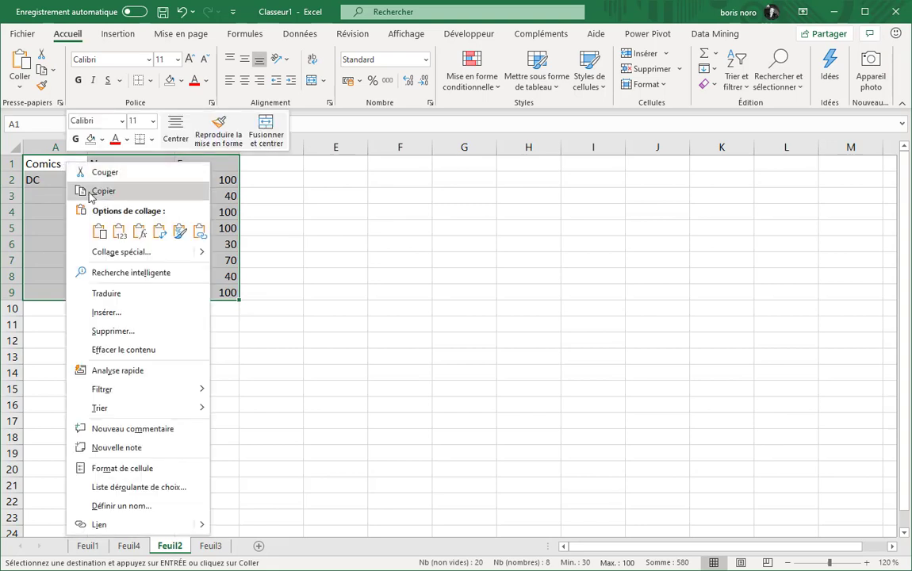
click(76, 189)
click(128, 546)
click(50, 336)
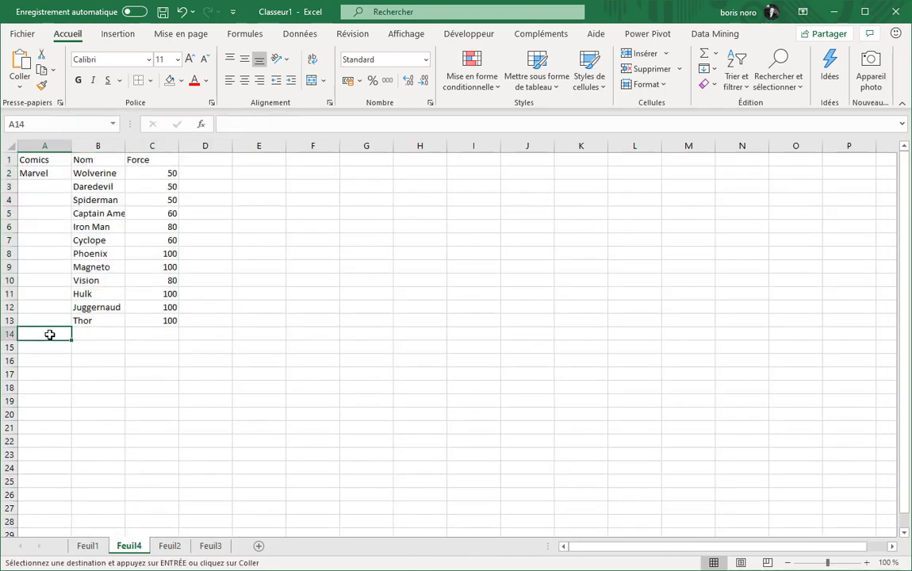
right_click(50, 337)
click(84, 50)
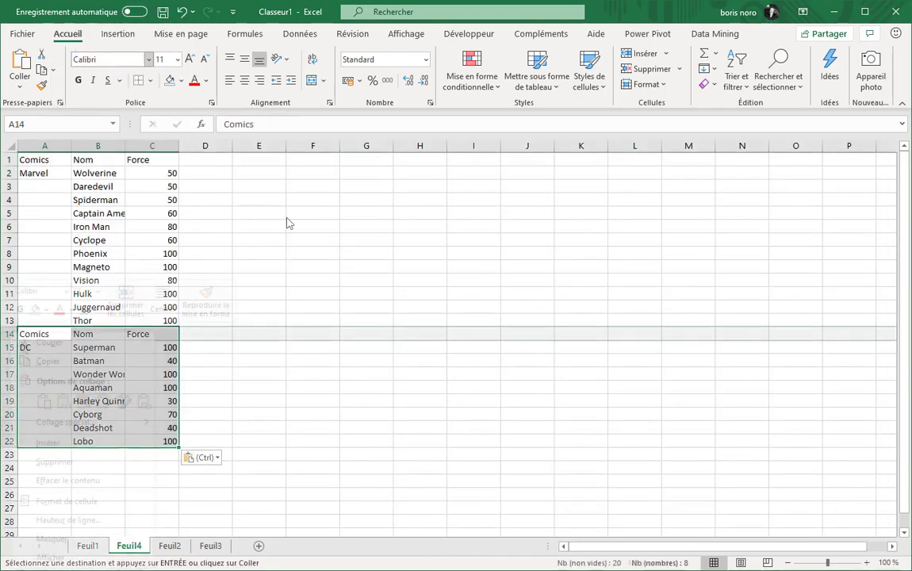
Delete row 14, the duplicate DC header row
right_click(9, 334)
click(63, 462)
click(312, 307)
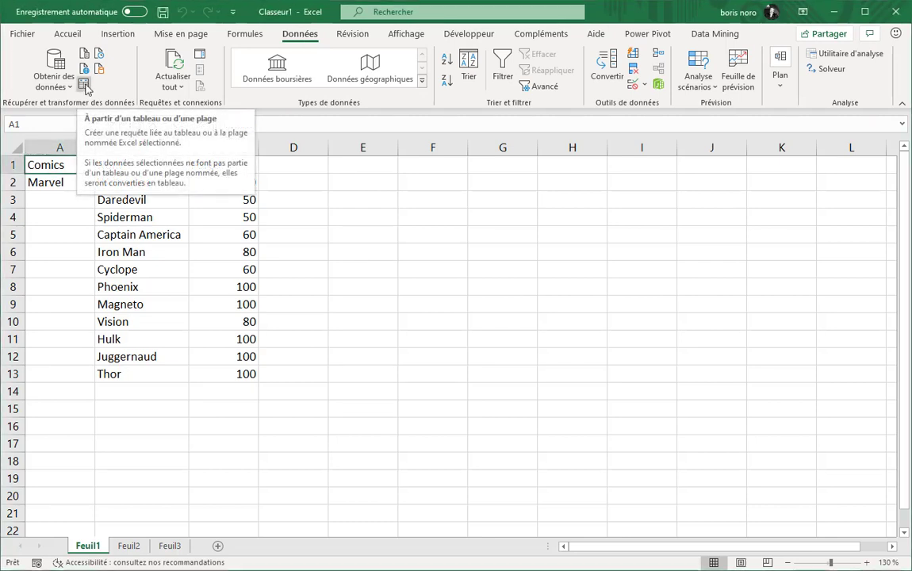
Create a query from the Marvel range A1:C13 as a table with headers
click(86, 86)
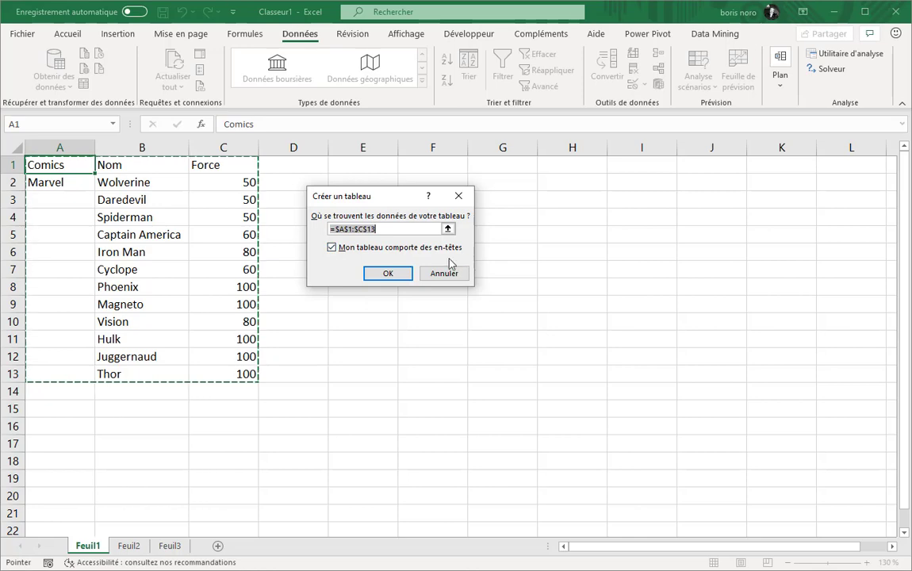
click(388, 274)
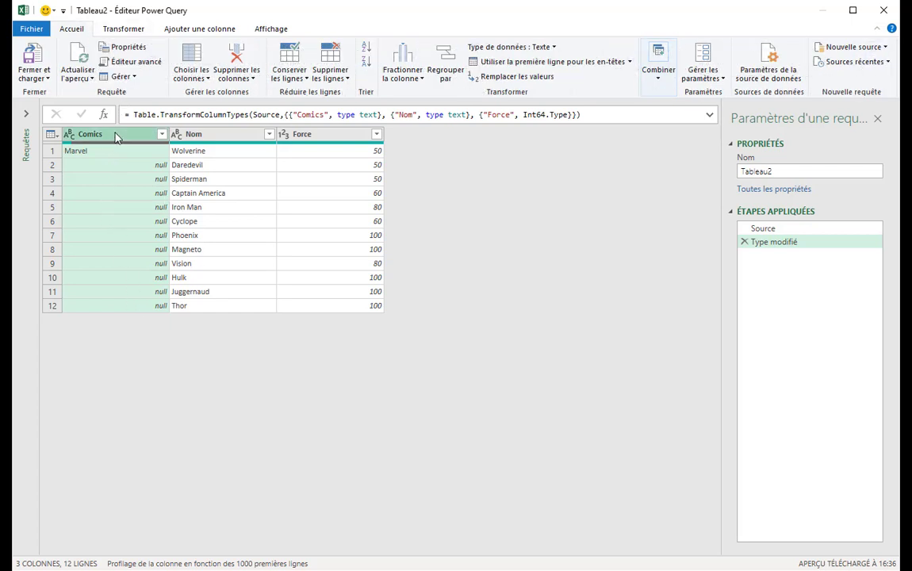
Fill the empty Comics cells down with Marvel
click(130, 30)
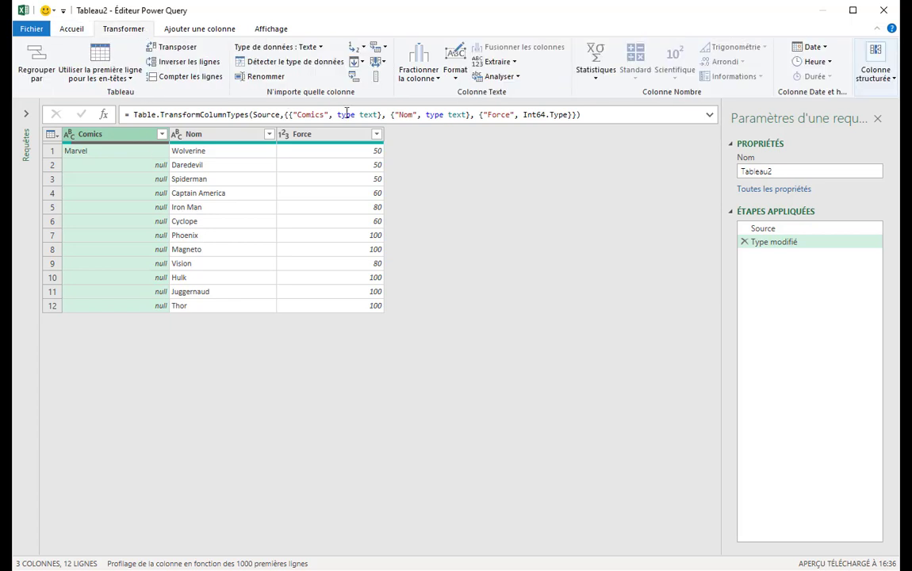
click(362, 64)
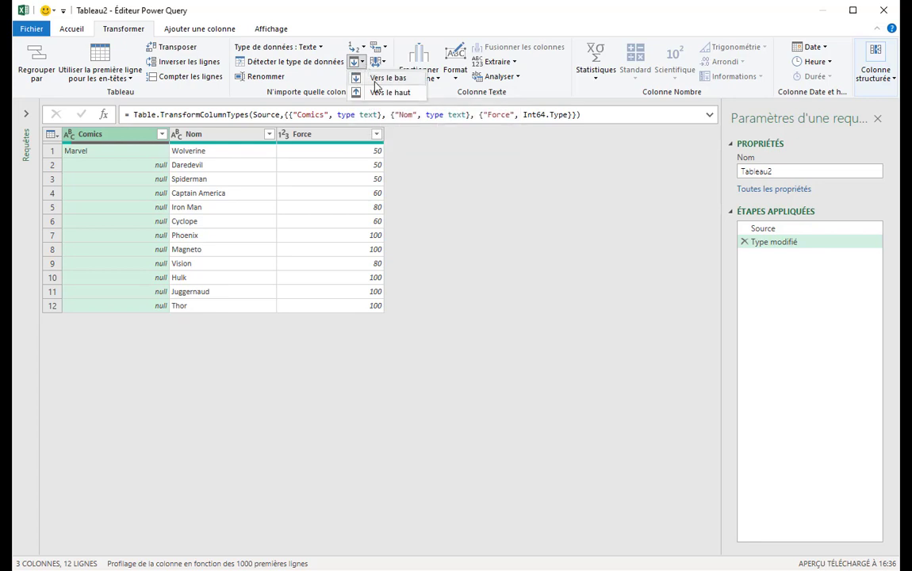
click(375, 82)
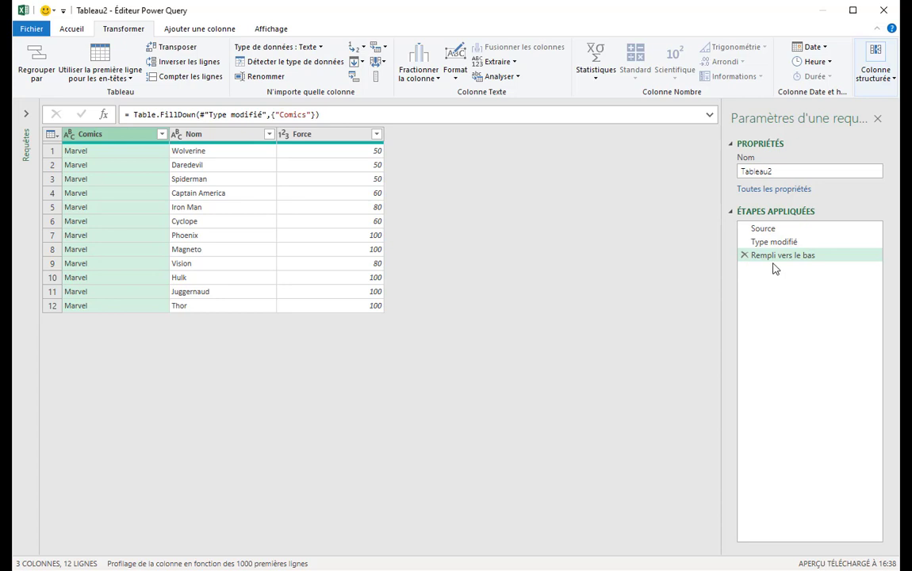
Rename the query from Tableau2 to Marvel and show the queries list
click(796, 171)
text(Marvel)
key(Return)
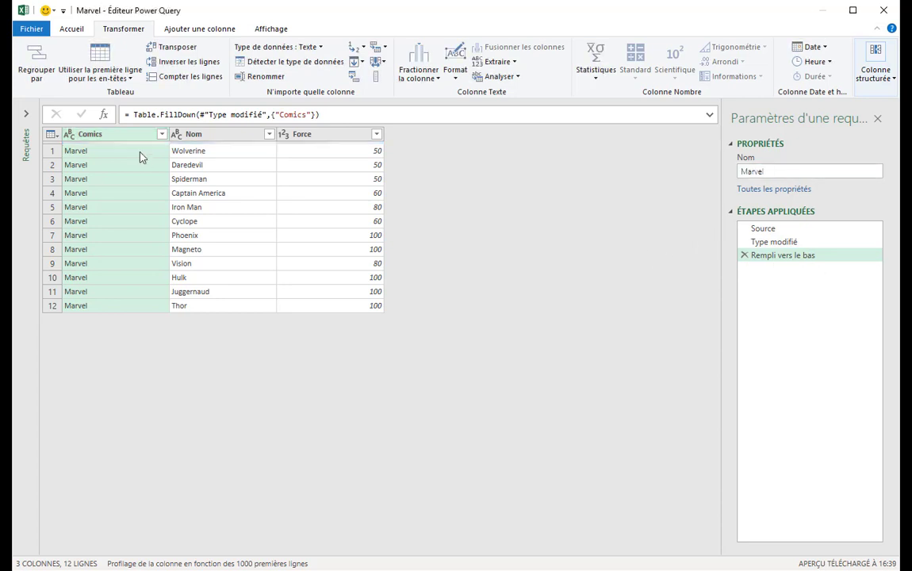
click(29, 116)
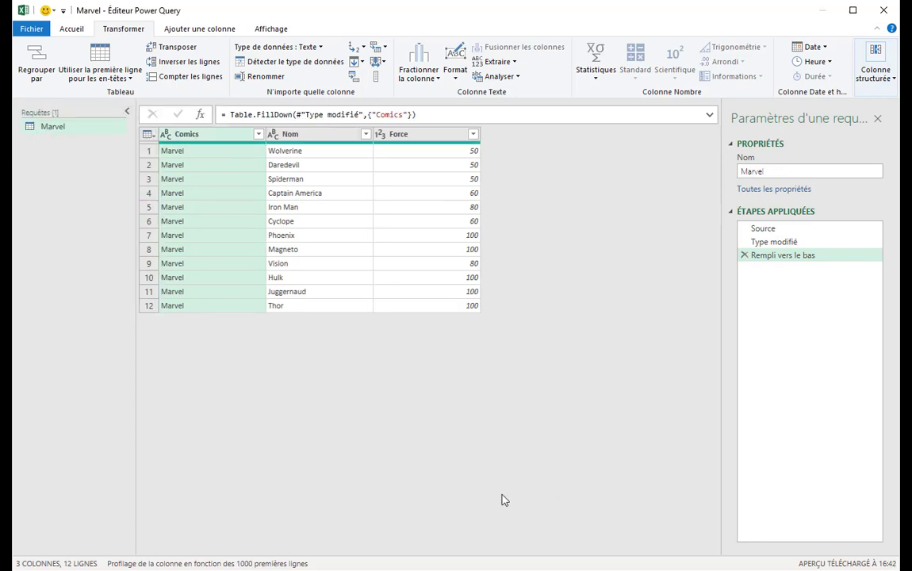
Close the Marvel query and load it with 'Ne créer que la connexion'
click(73, 29)
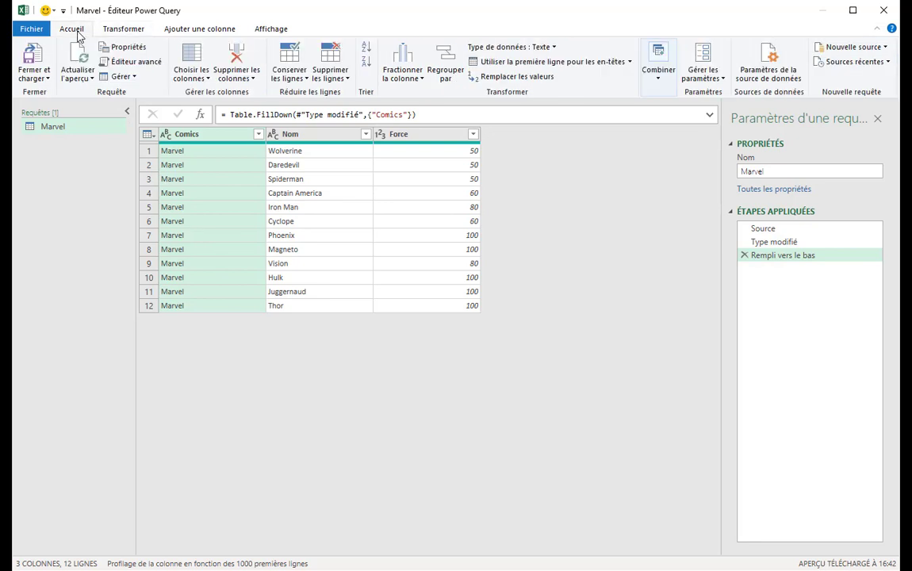
click(47, 79)
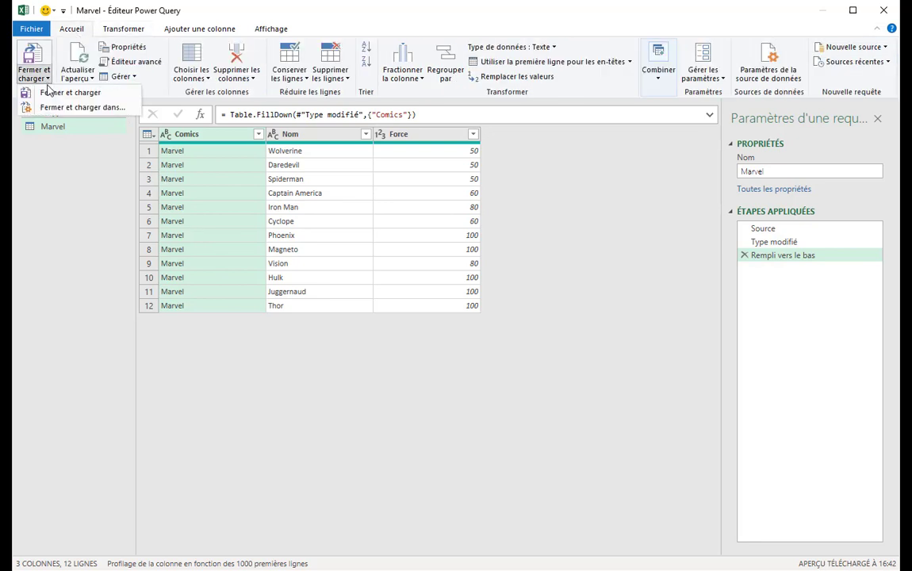
click(64, 108)
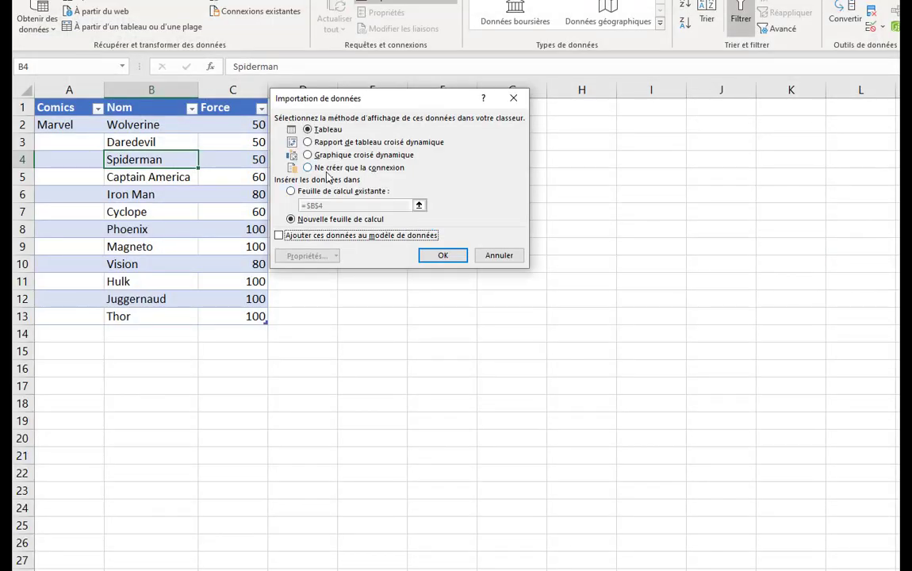
click(327, 170)
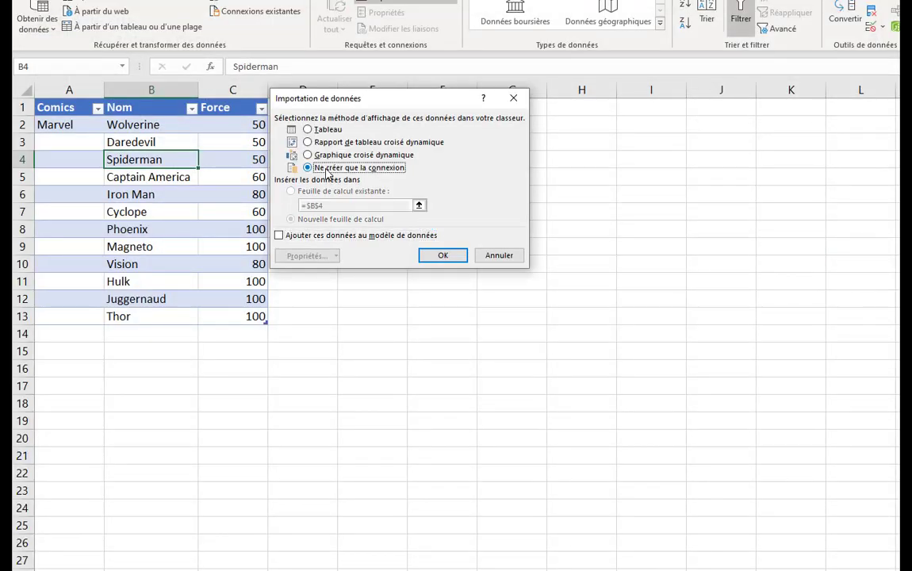
click(442, 255)
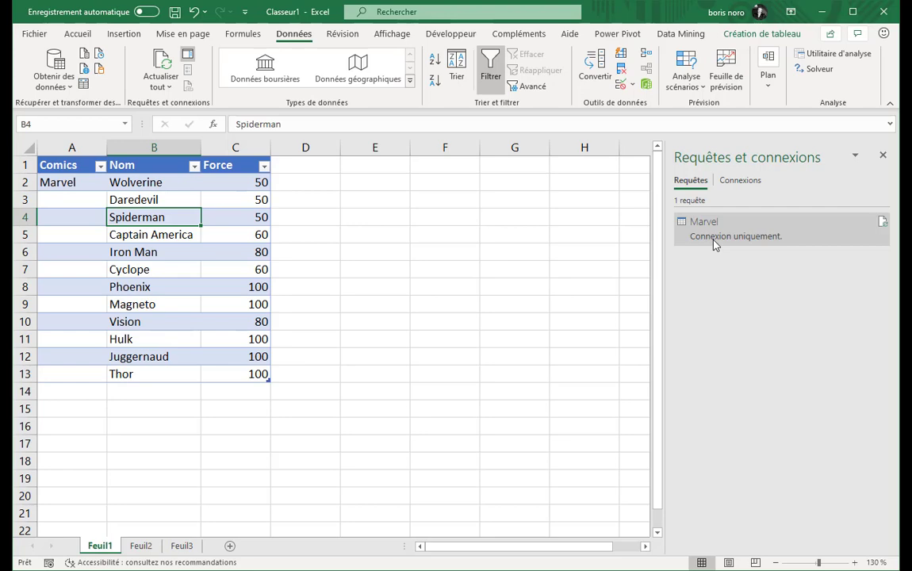
Create a query from the DC range A1:C9 on Feuil2, keeping headers
mouse_move(714, 244)
click(140, 546)
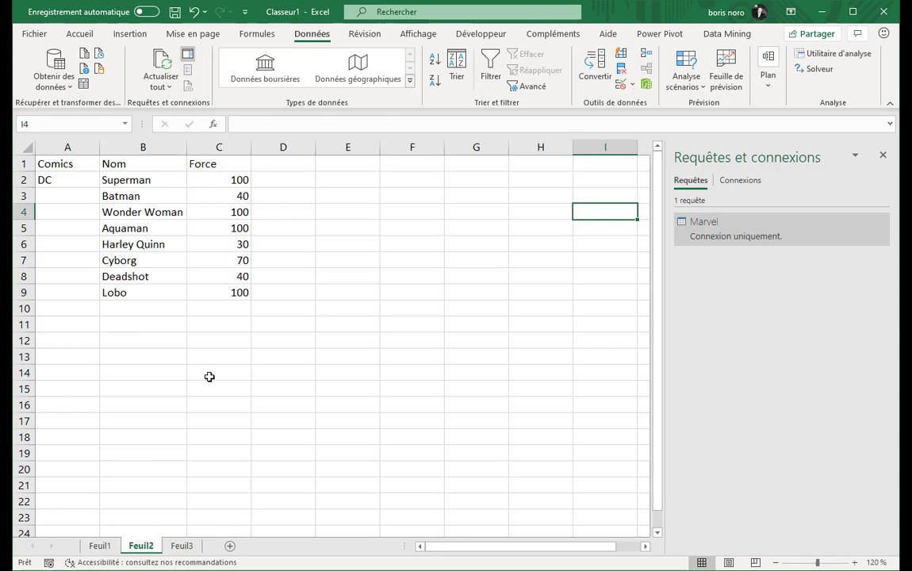
click(67, 179)
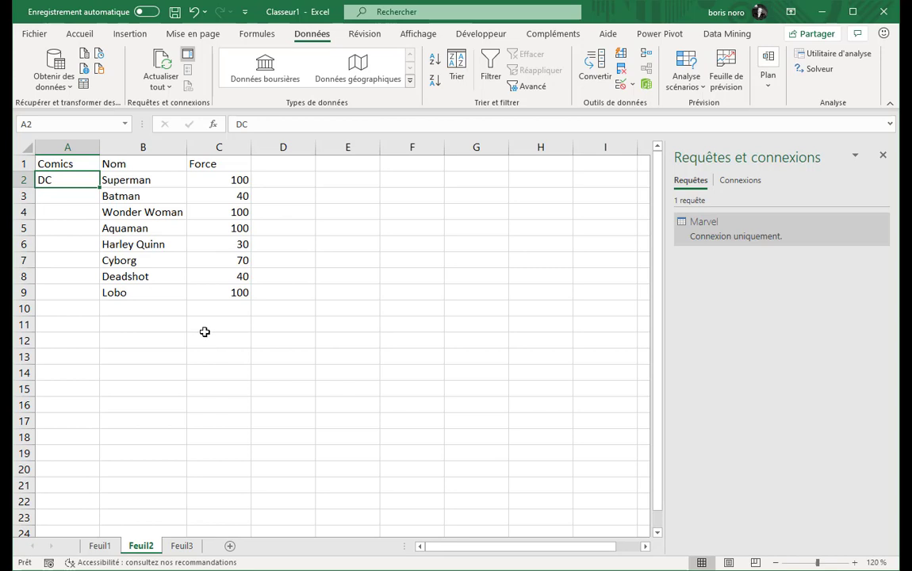
click(83, 86)
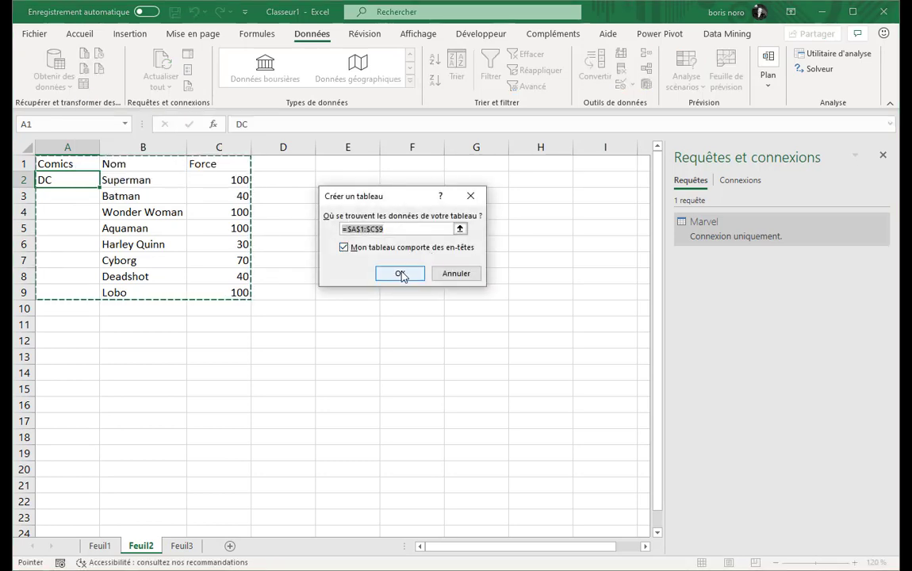
click(401, 273)
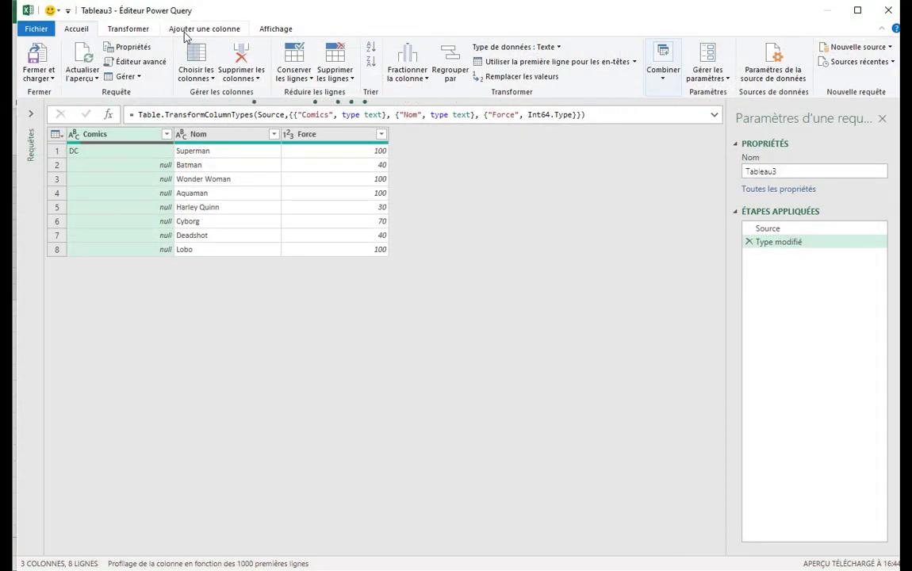
Fill the empty Comics cells down with DC
click(129, 29)
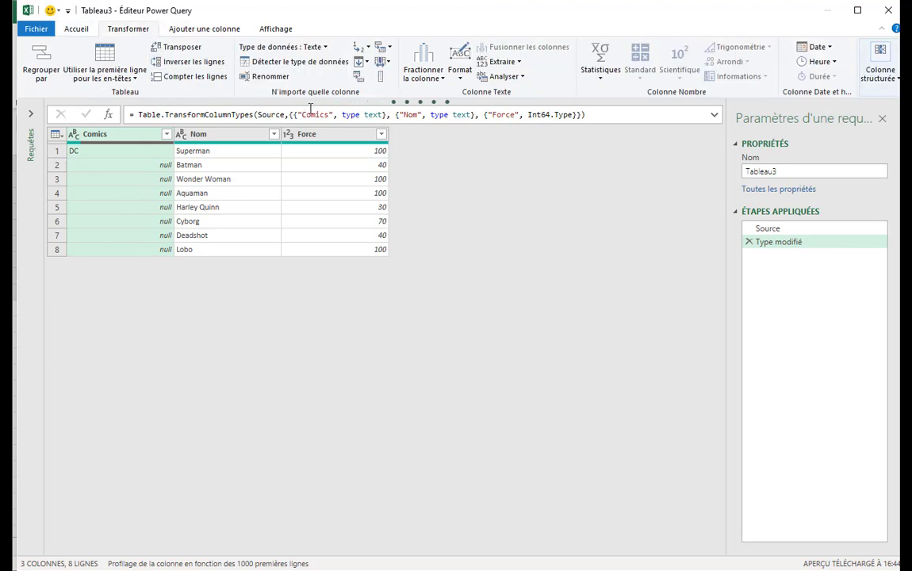
click(367, 63)
click(379, 78)
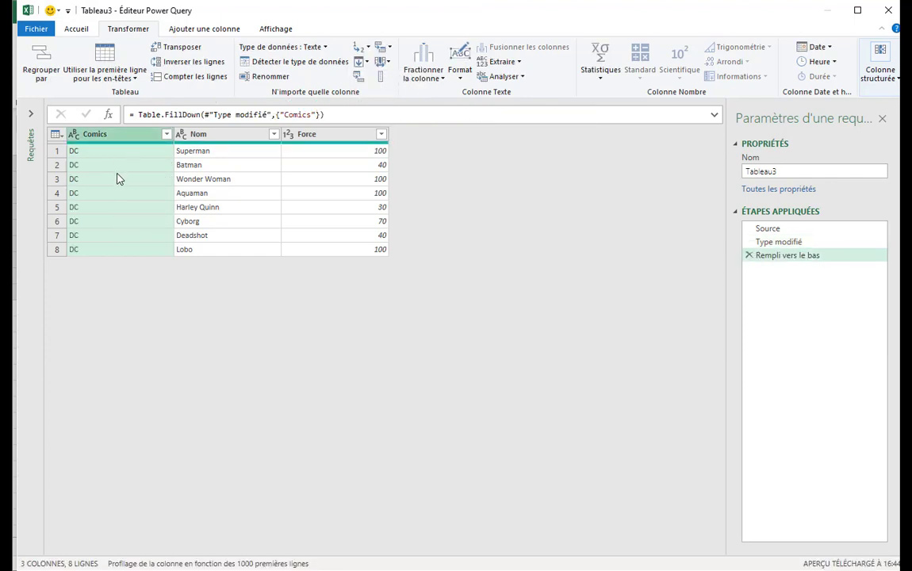
Rename the query to DC
click(801, 172)
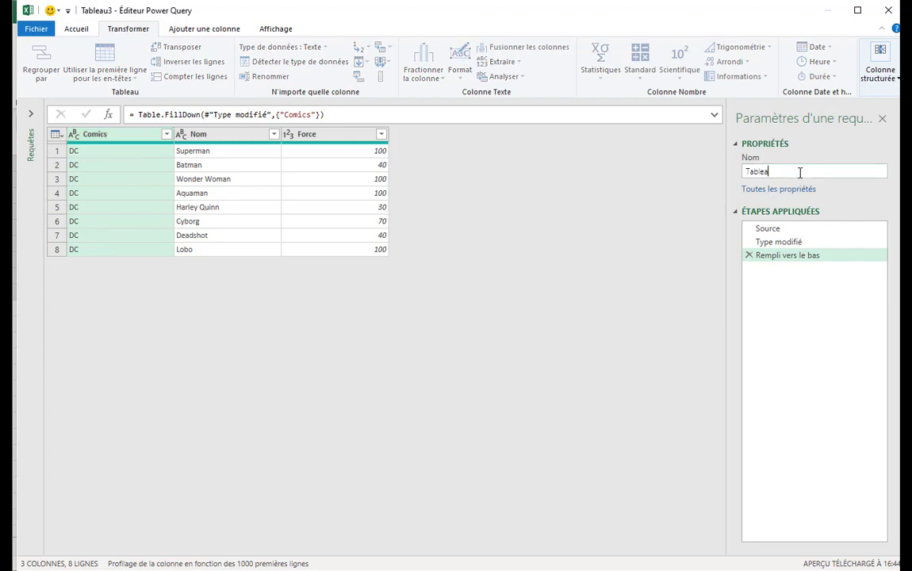
key(BackSpace)
key(BackSpace)
key(BackSpace)
text(DC)
key(Return)
click(76, 29)
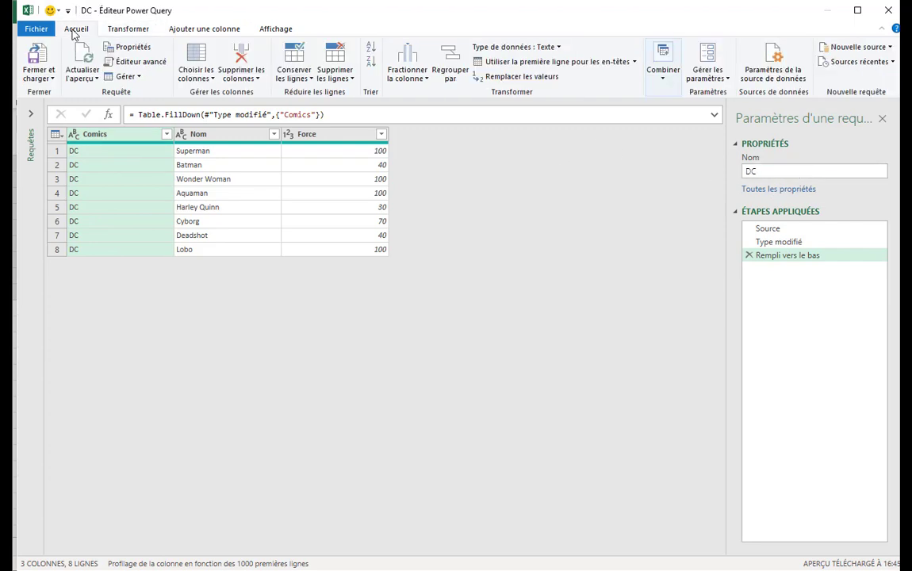
click(54, 80)
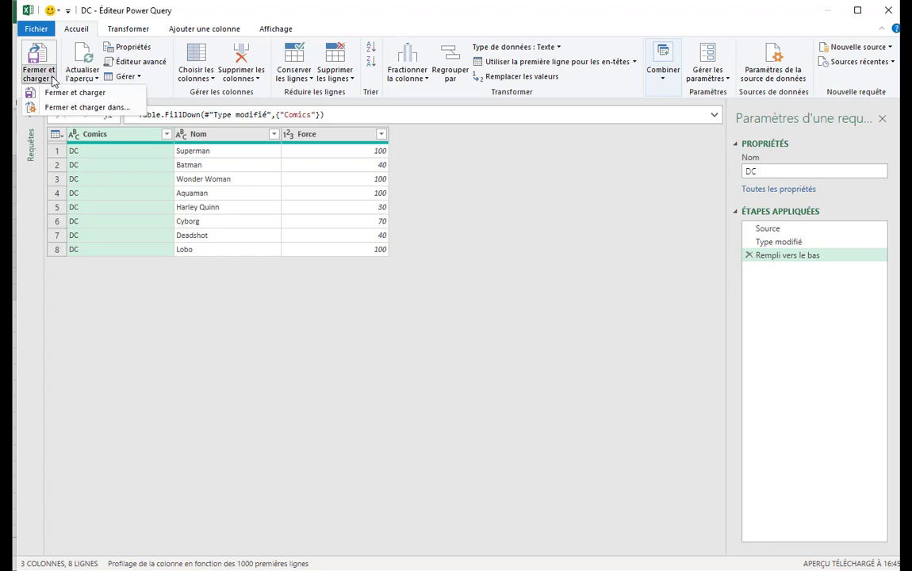
Load the DC query with 'Ne créer que la connexion' so it is connection-only
click(79, 107)
click(337, 230)
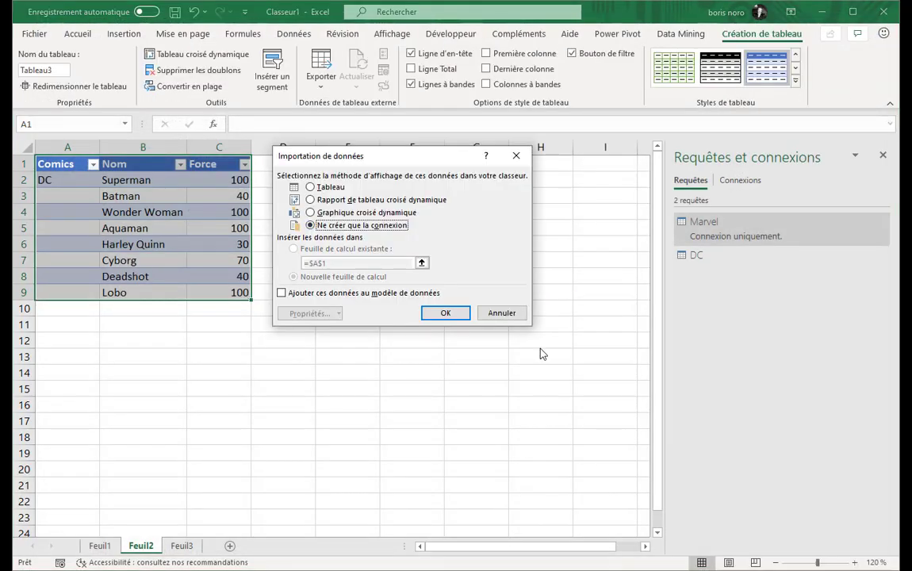
click(445, 314)
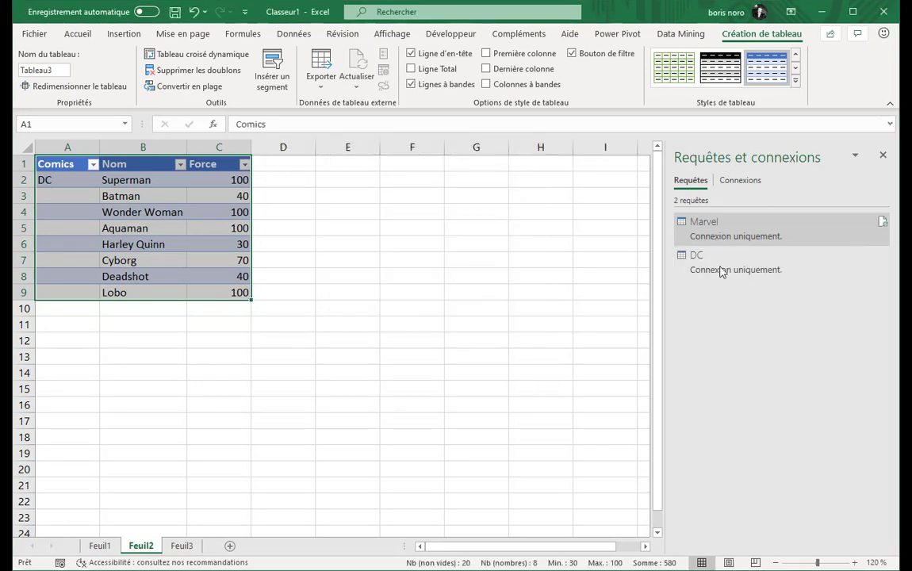
Create a query from the Image range A1:C10 on Feuil3, keeping headers
click(180, 546)
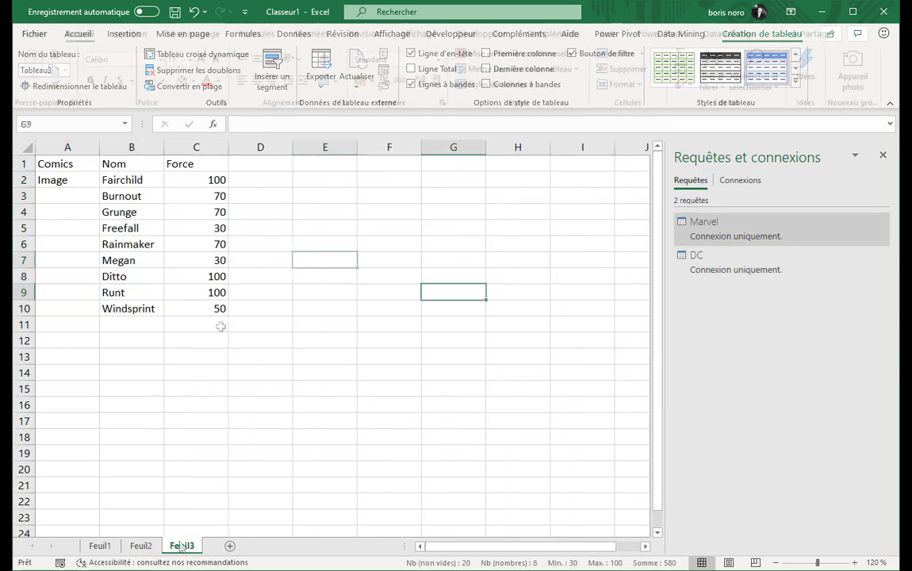
click(82, 180)
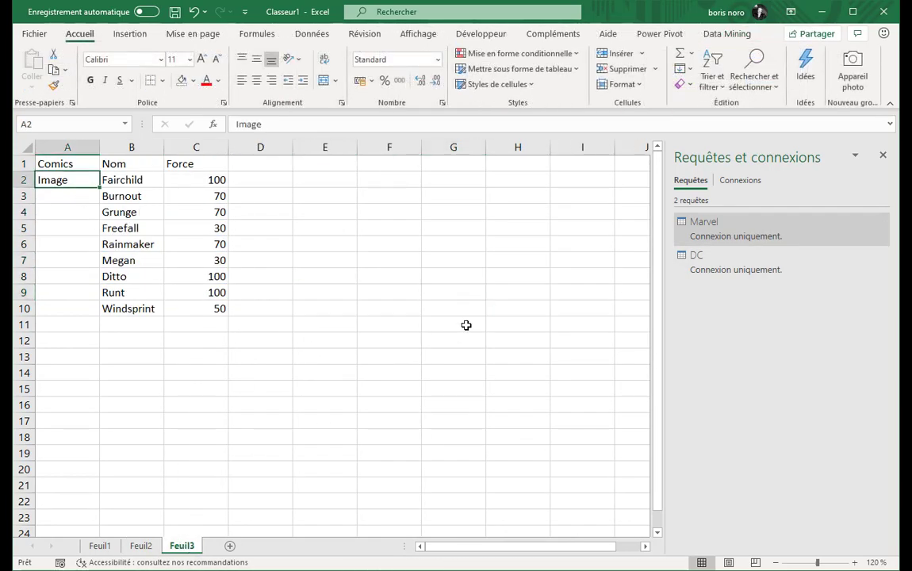
click(325, 36)
click(83, 84)
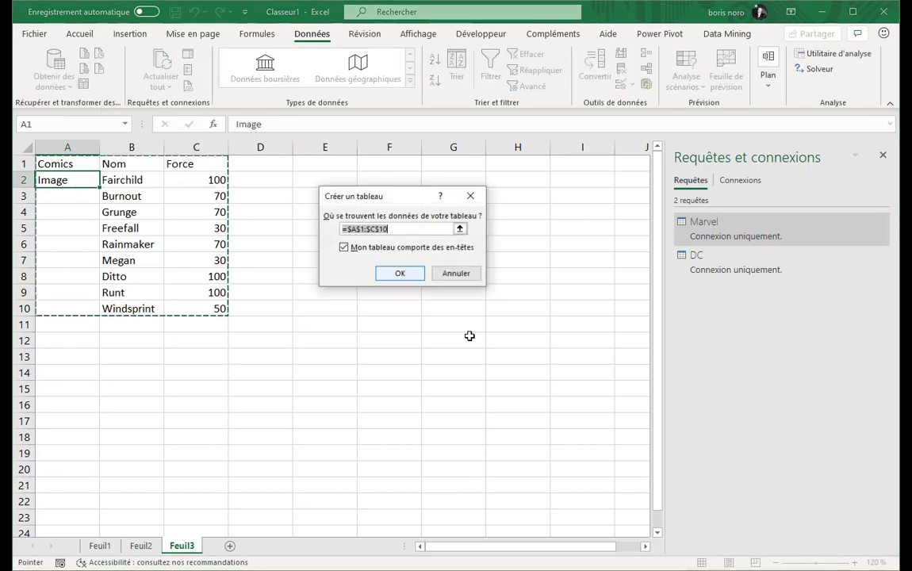
click(396, 275)
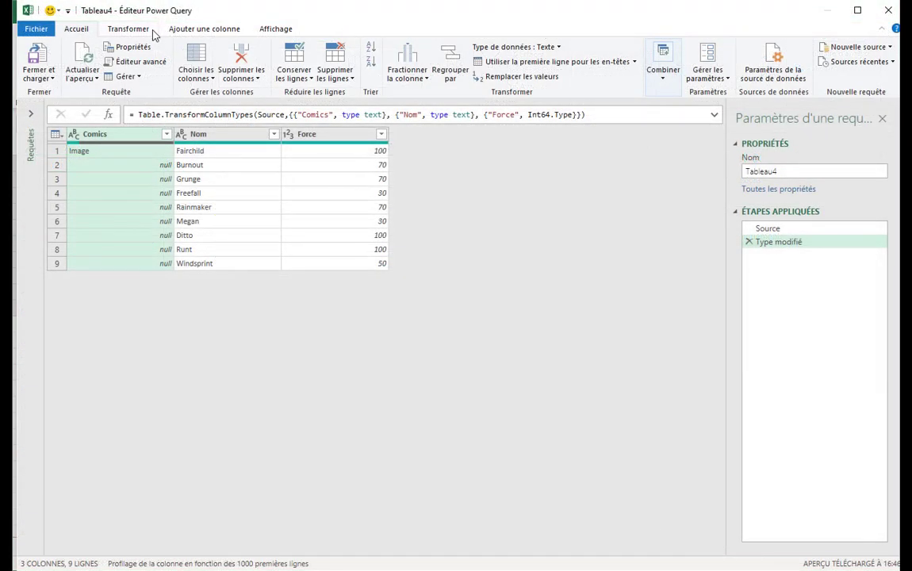
Fill the empty Comics cells down with Image
click(138, 29)
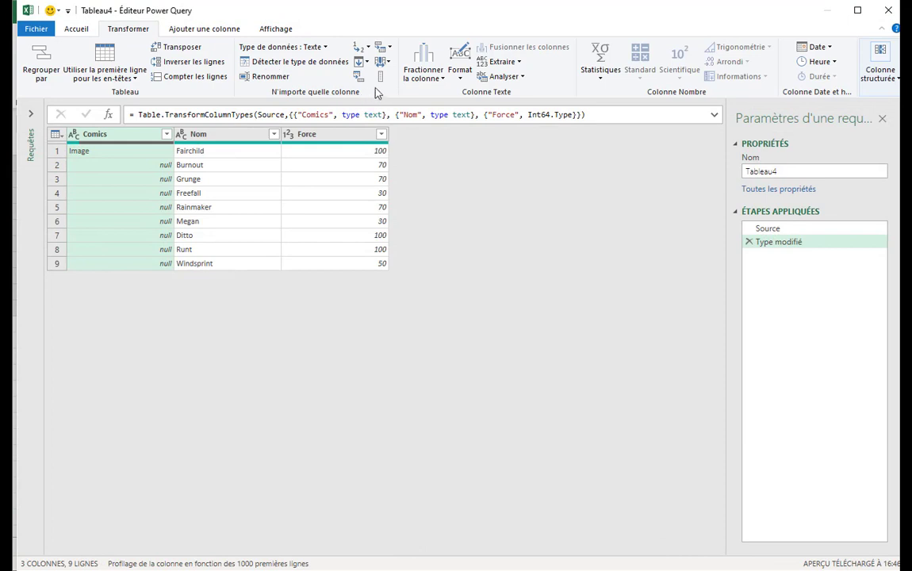
click(369, 65)
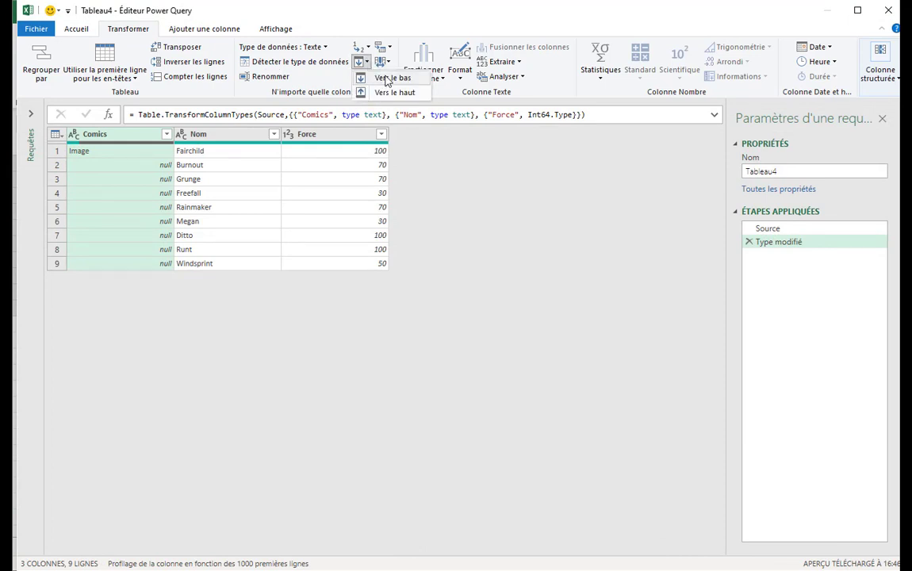
click(377, 77)
Rename the query to IMAGE
double_click(785, 170)
text(Table)
key(BackSpace)
key(BackSpace)
key(BackSpace)
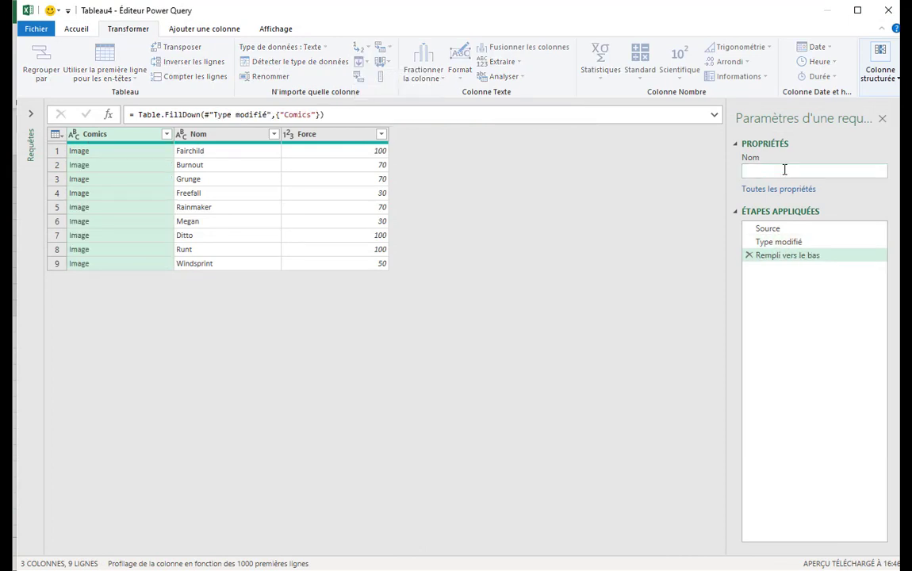
text(IMAGE)
key(Return)
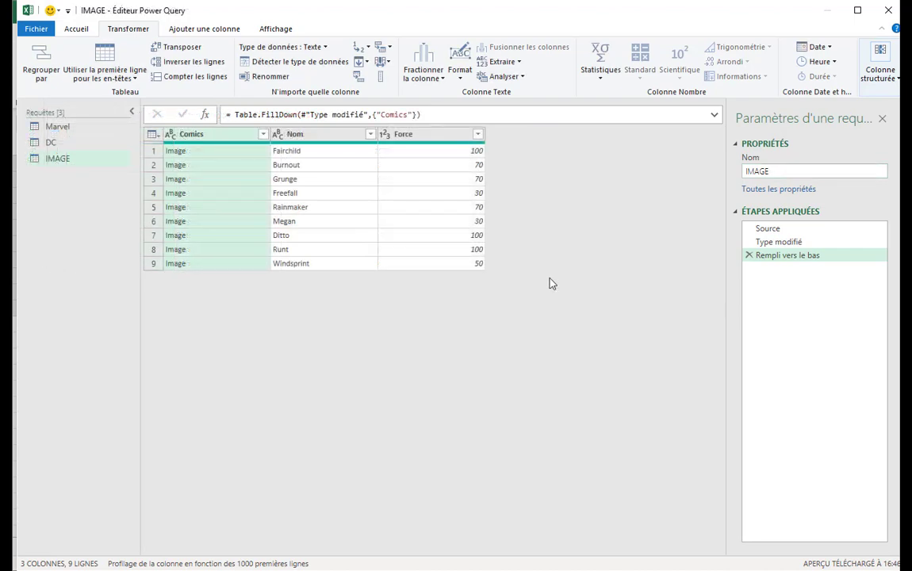
click(77, 29)
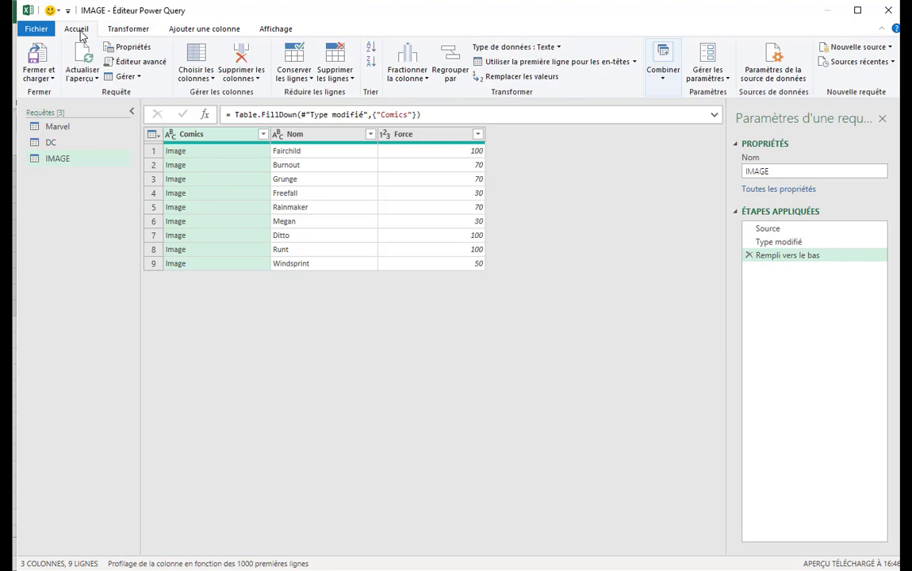
Append IMAGE, DC and Marvel into a new query using 'Au moins trois tables'
click(666, 83)
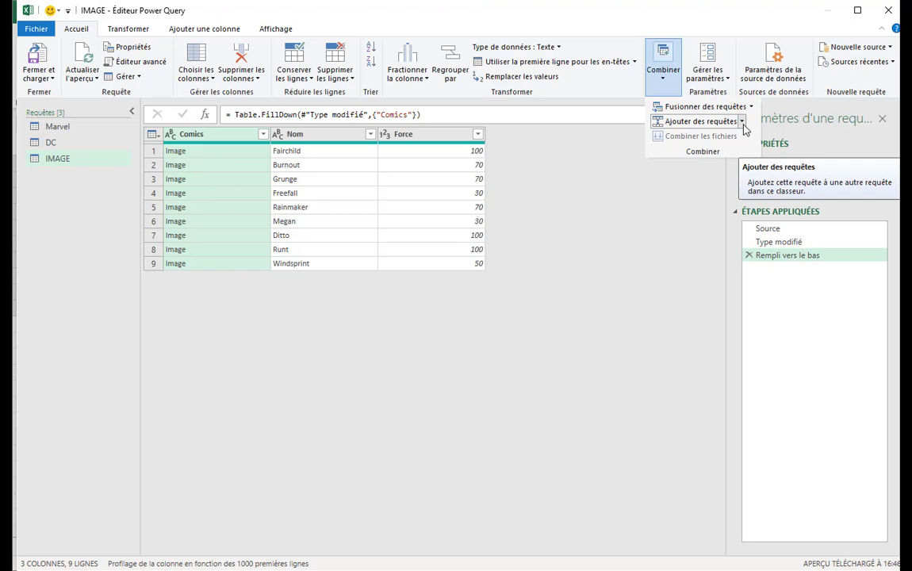
click(744, 123)
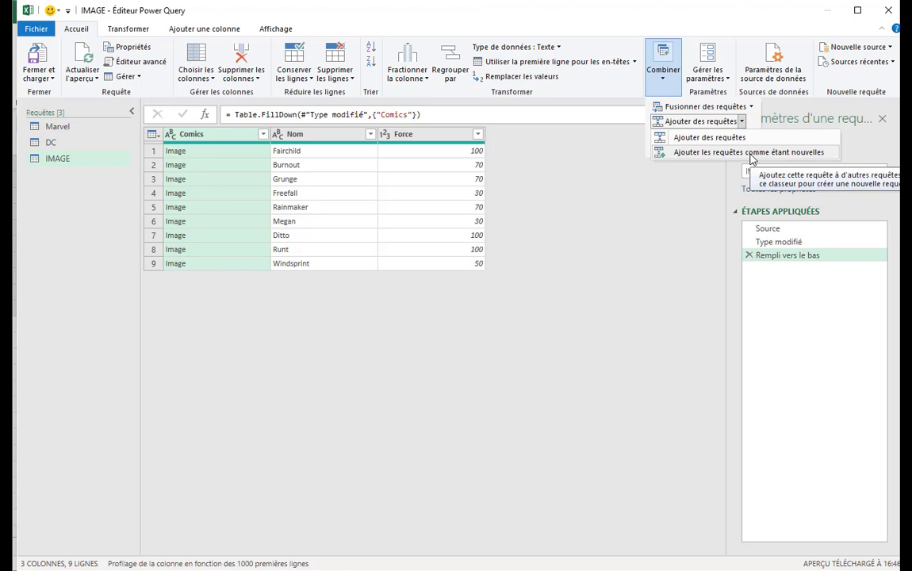
click(752, 154)
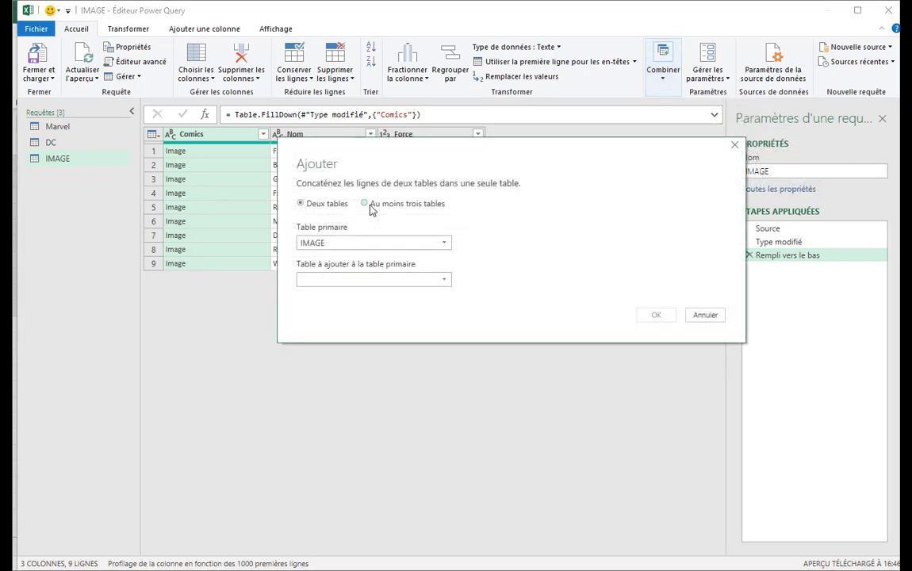
click(367, 205)
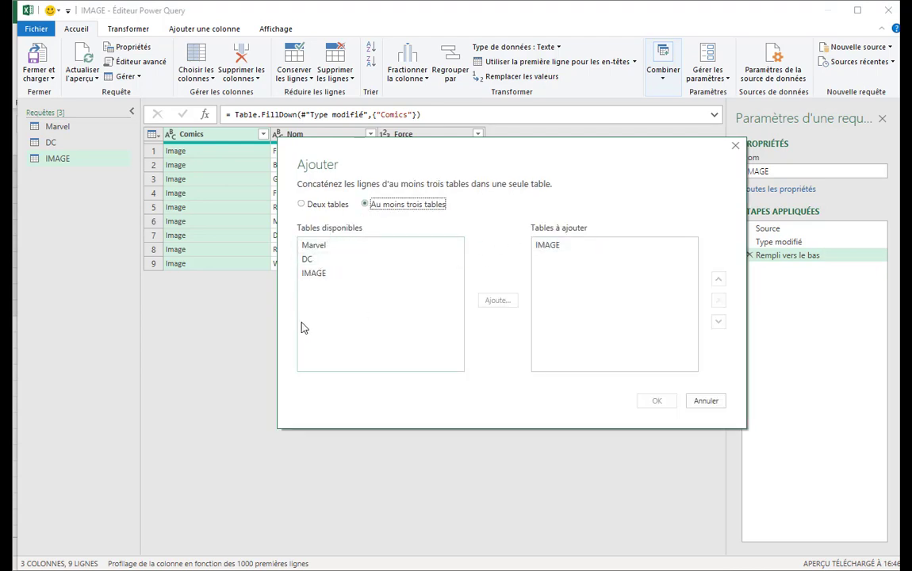
click(322, 260)
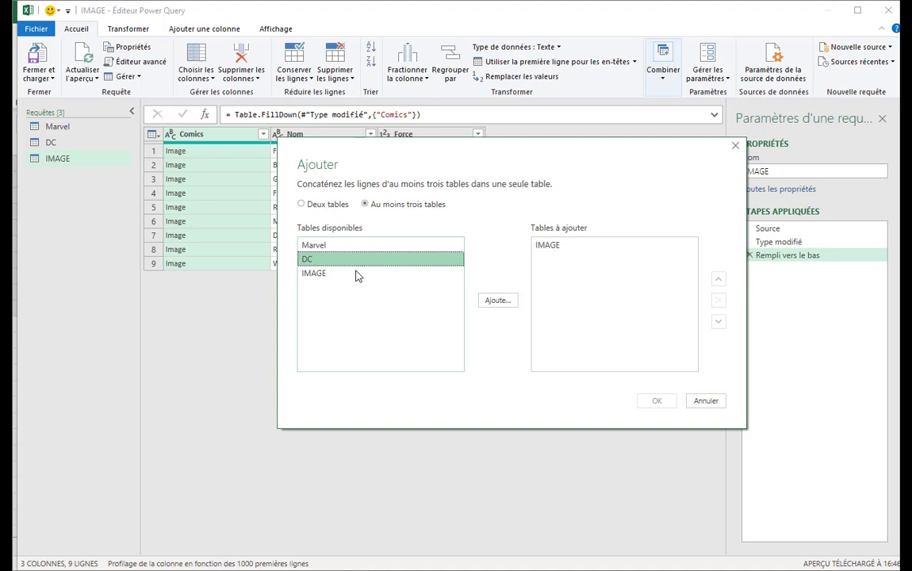
click(498, 300)
click(323, 248)
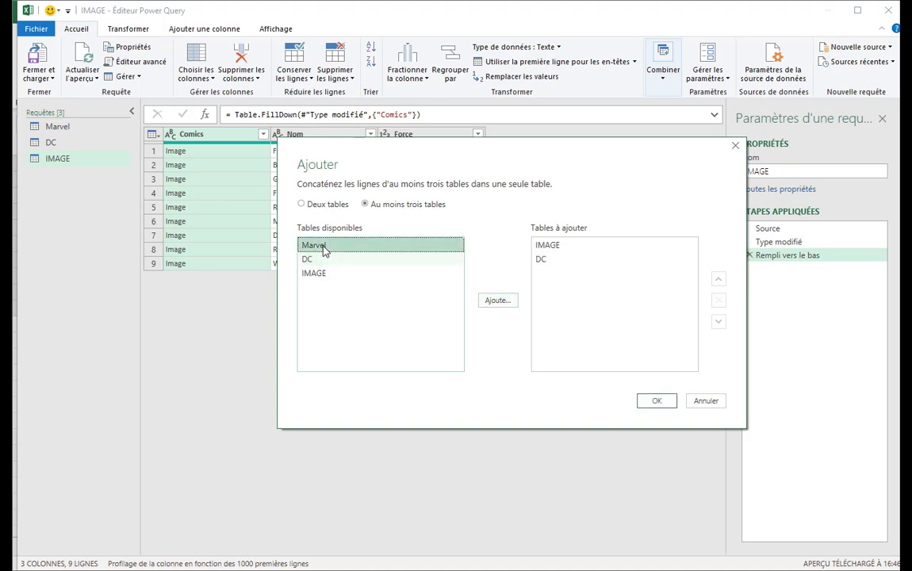
click(498, 302)
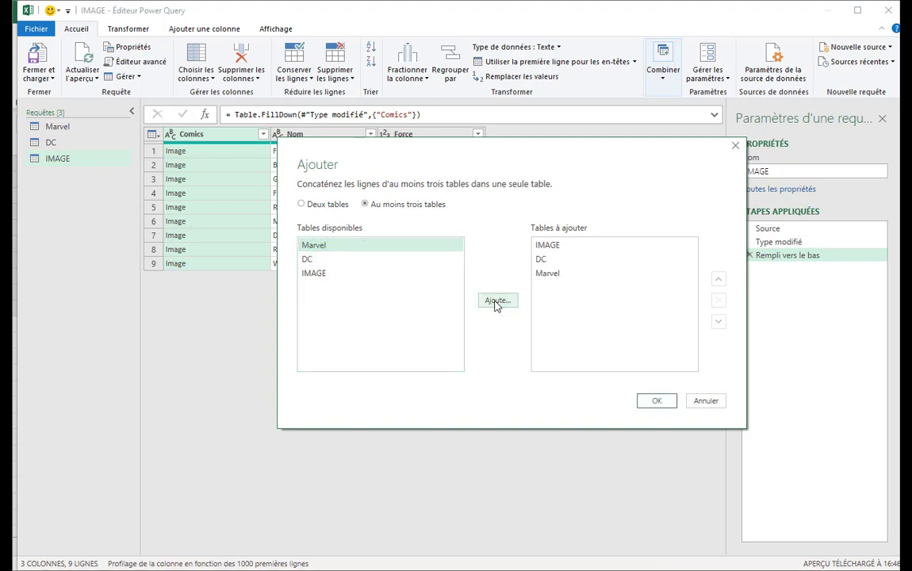
click(655, 401)
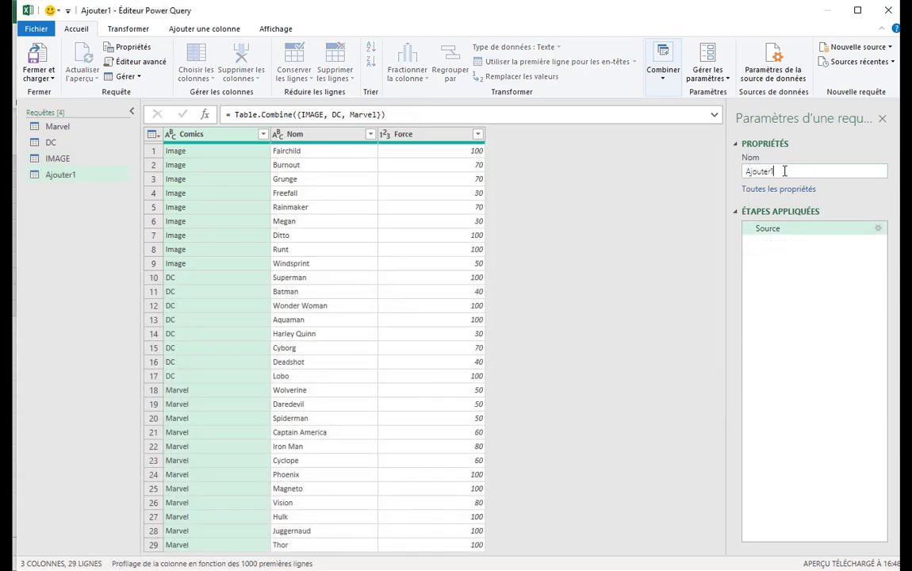
Rename the appended query to COMICS
double_click(784, 171)
text(COMICS)
click(744, 317)
Close and load COMICS as a 29-row table, then go to sheet Feuil2
click(53, 80)
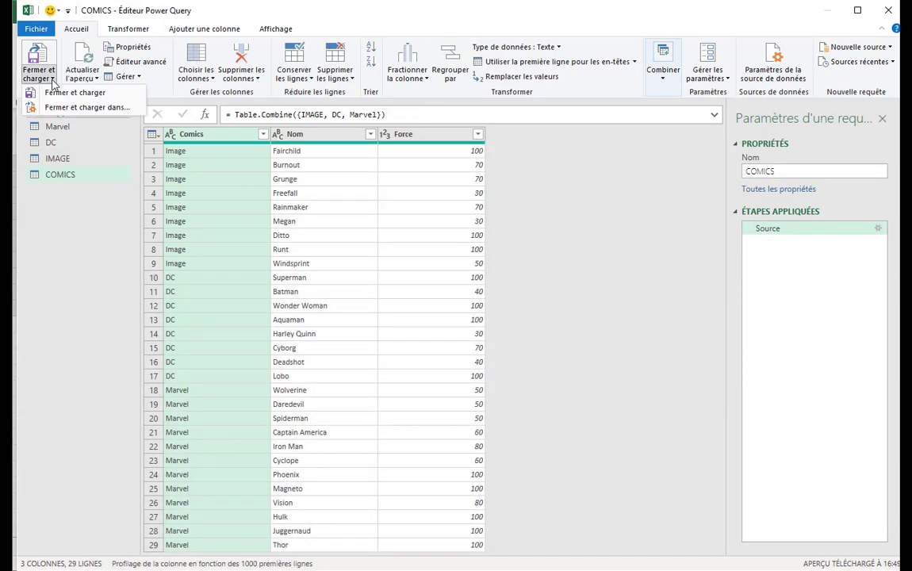
click(53, 94)
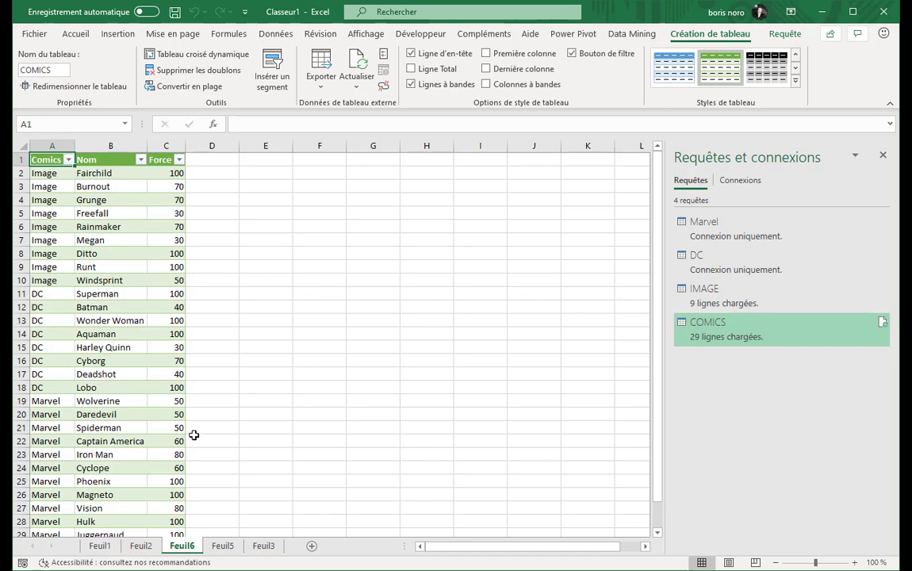
click(141, 546)
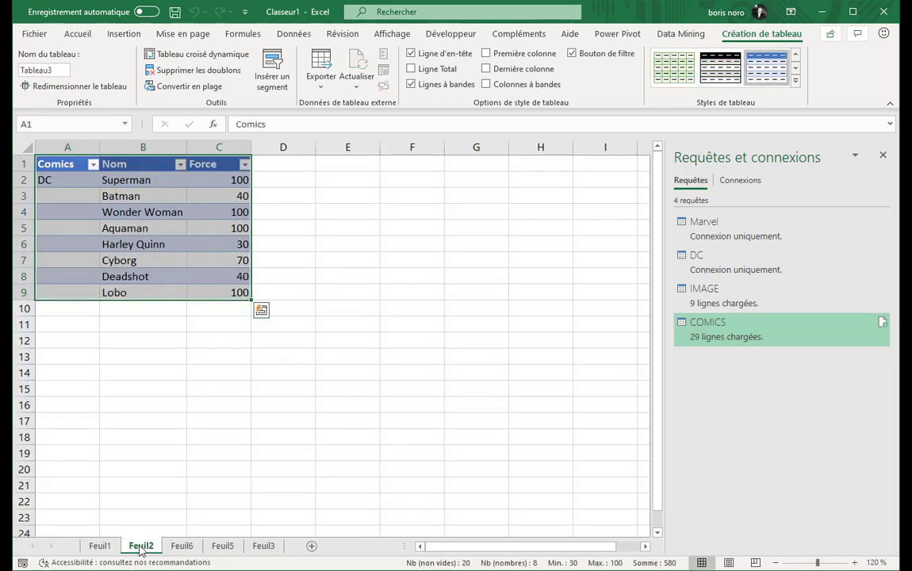
Add DARKSEID with a Force of 100 as row 10 of the DC table on Feuil2
click(185, 316)
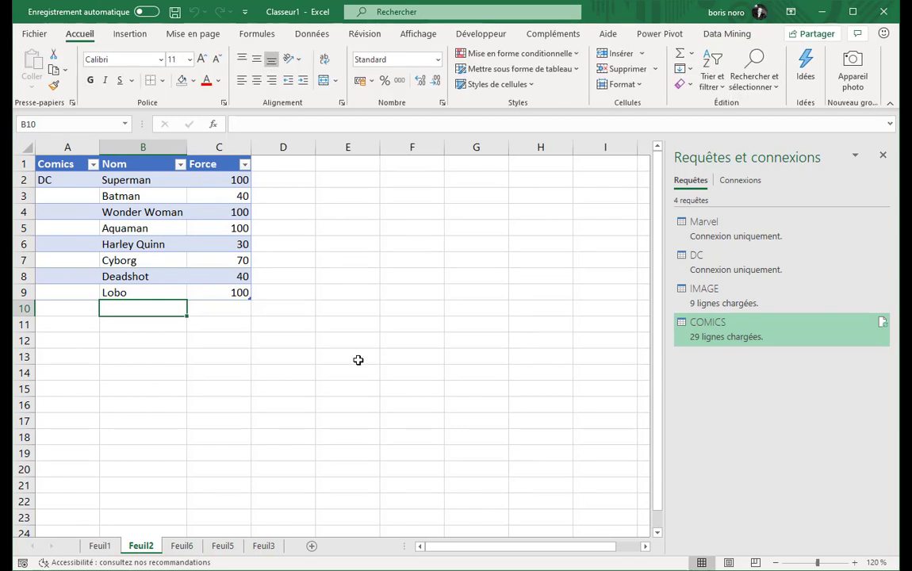
text(DA)
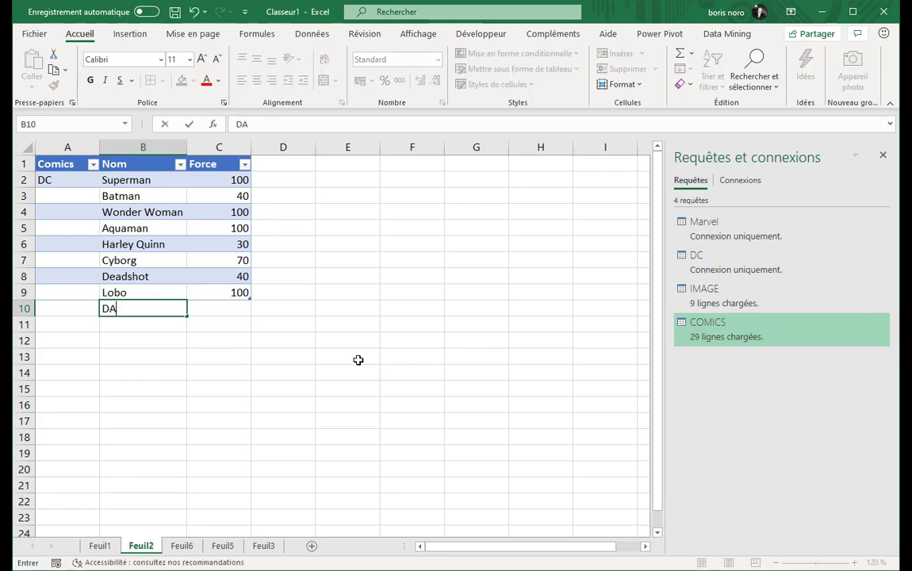
text(RKSEID)
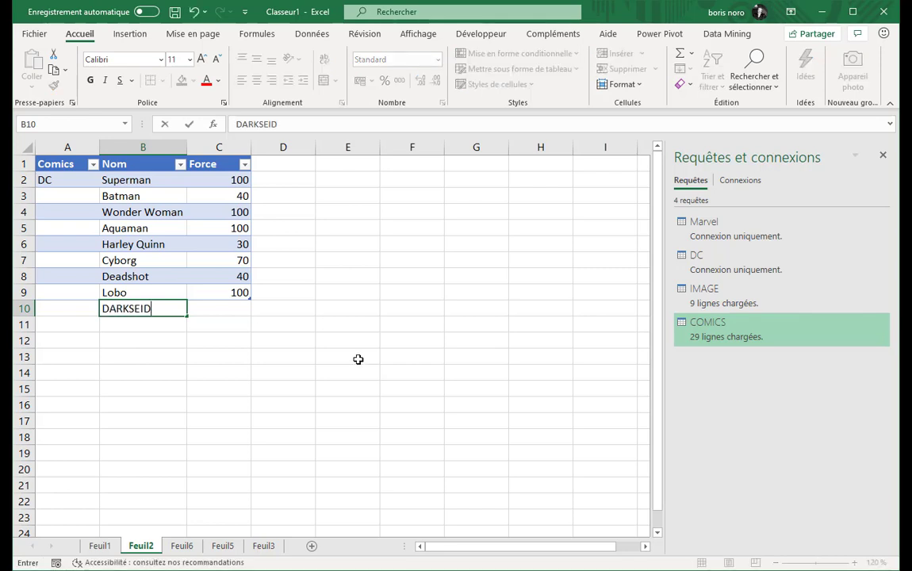
key(Return)
key(Up)
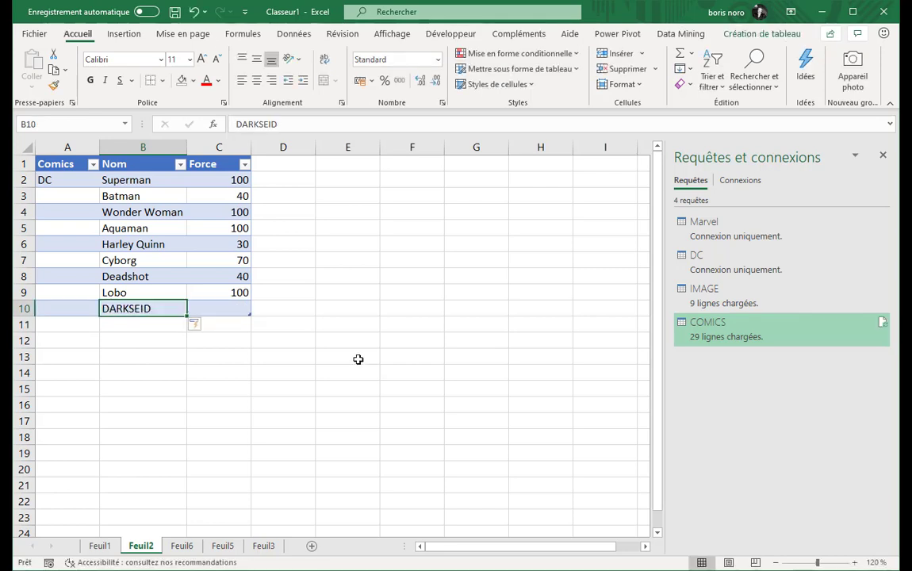
key(Right)
text(1)
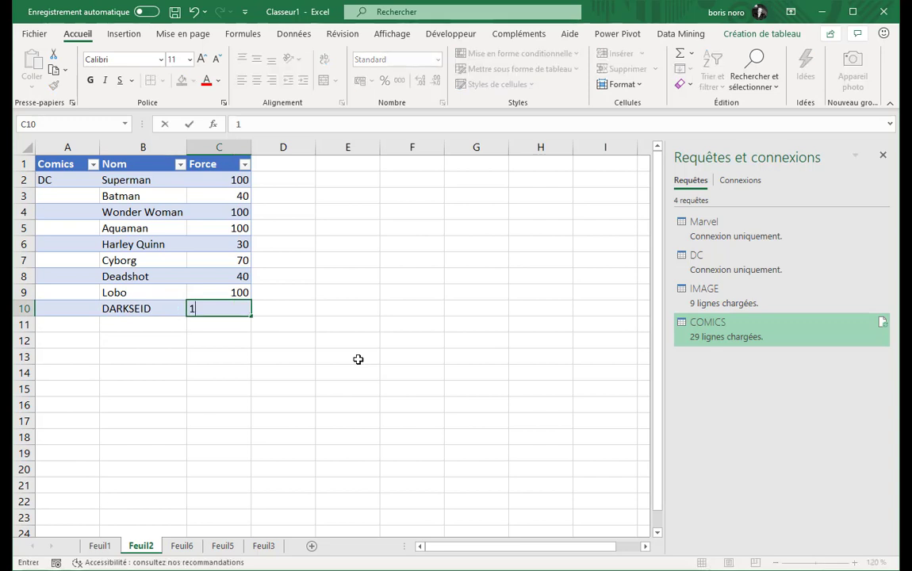
text(00)
key(Tab)
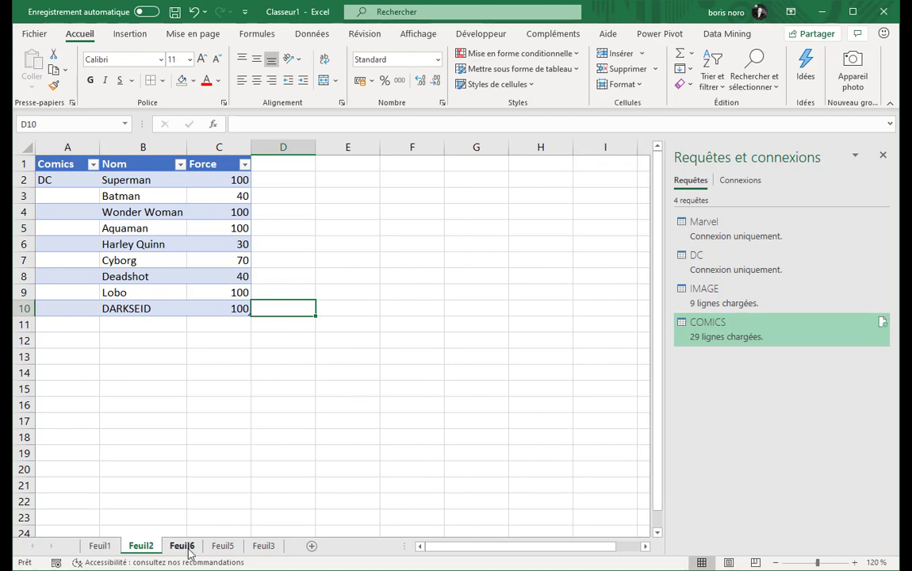
key(ctrl+Page_Down)
Refresh all queries and confirm DARKSEID now appears in the 30-row COMICS table on Feuil6
scroll(258, 395, down, 1)
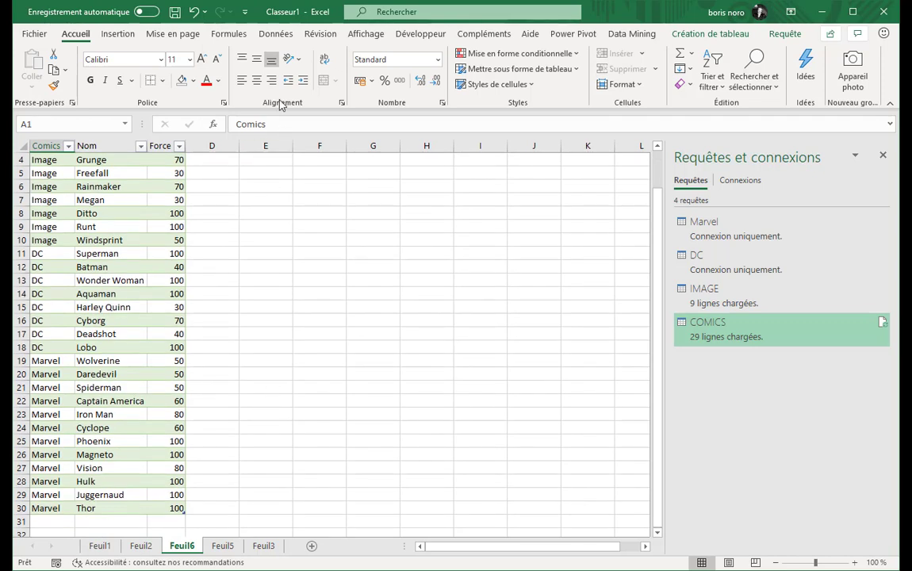
click(269, 34)
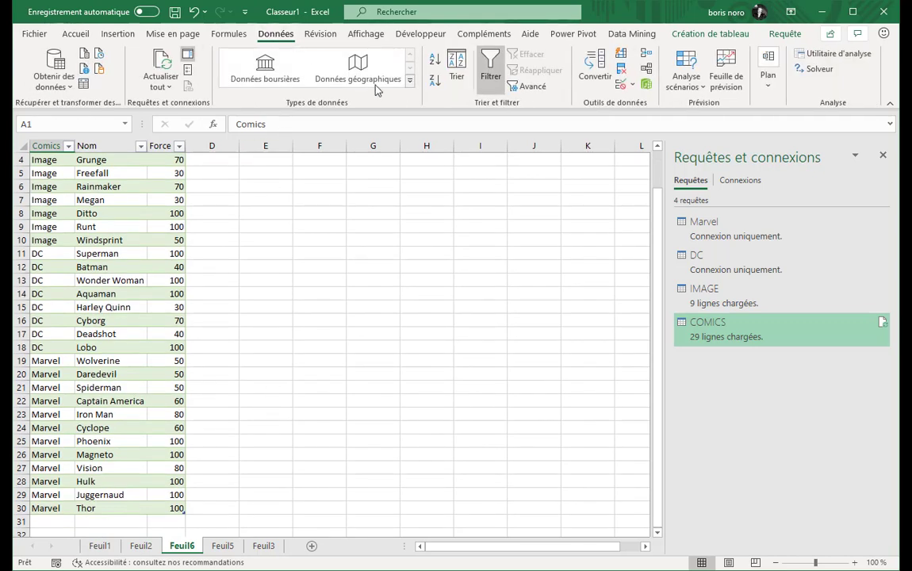
click(161, 63)
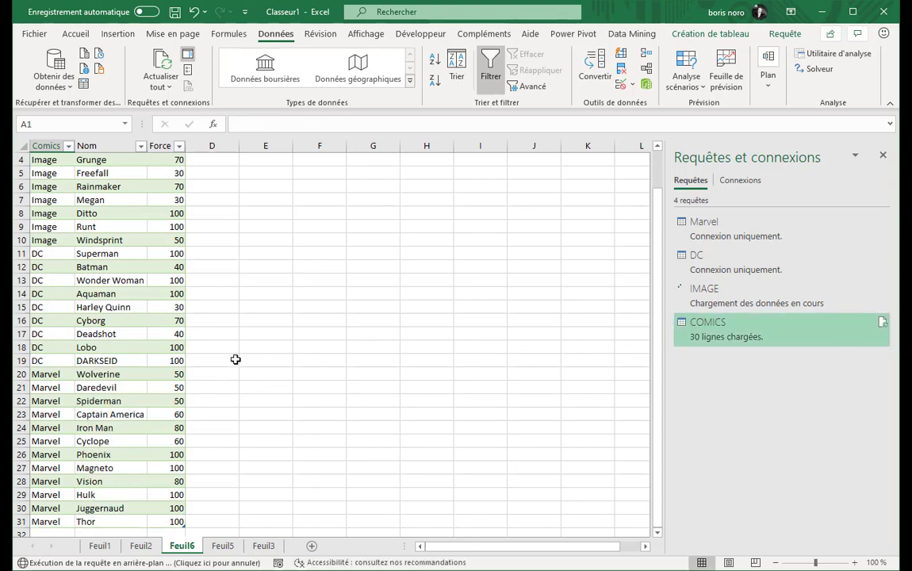
click(127, 358)
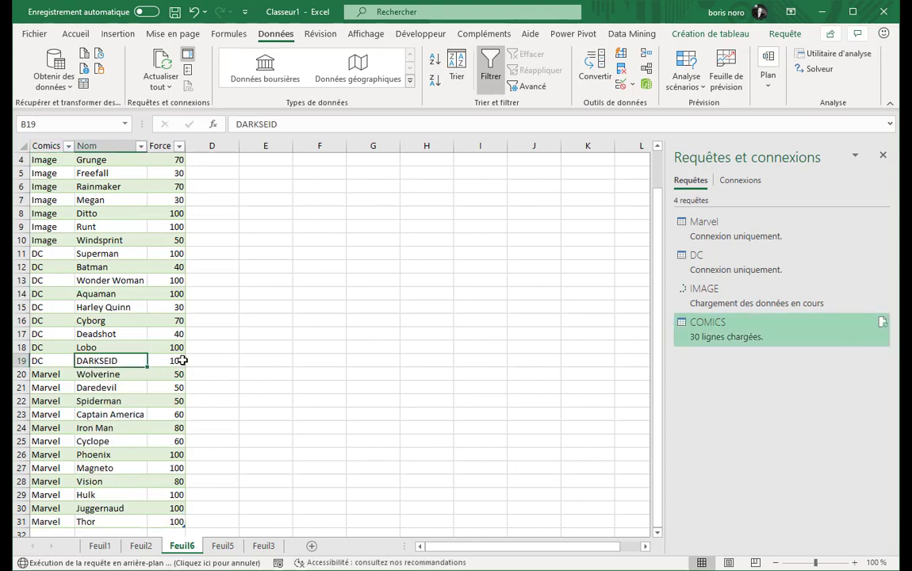
click(57, 173)
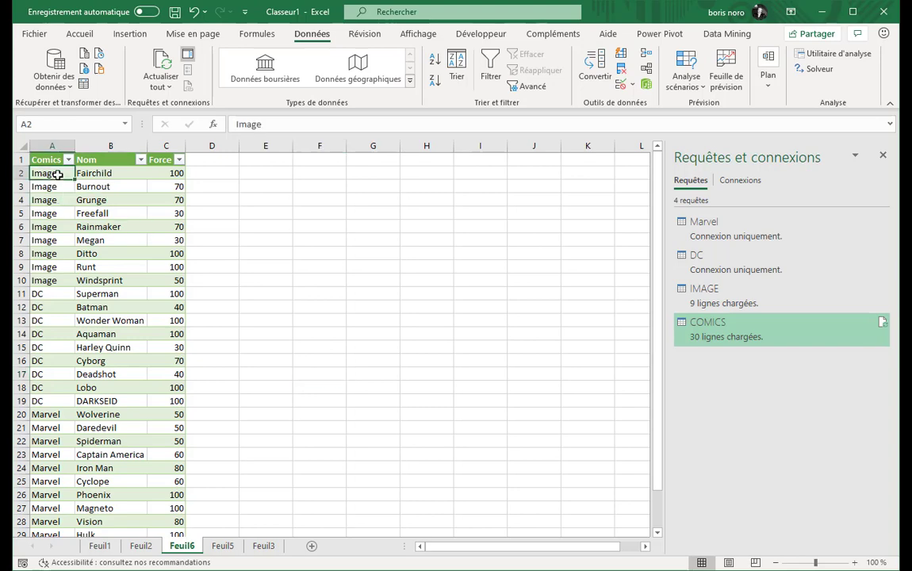
click(117, 34)
Create a pivot table from COMICS with Comics as rows and the average (Moyenne) of Force as values
click(49, 77)
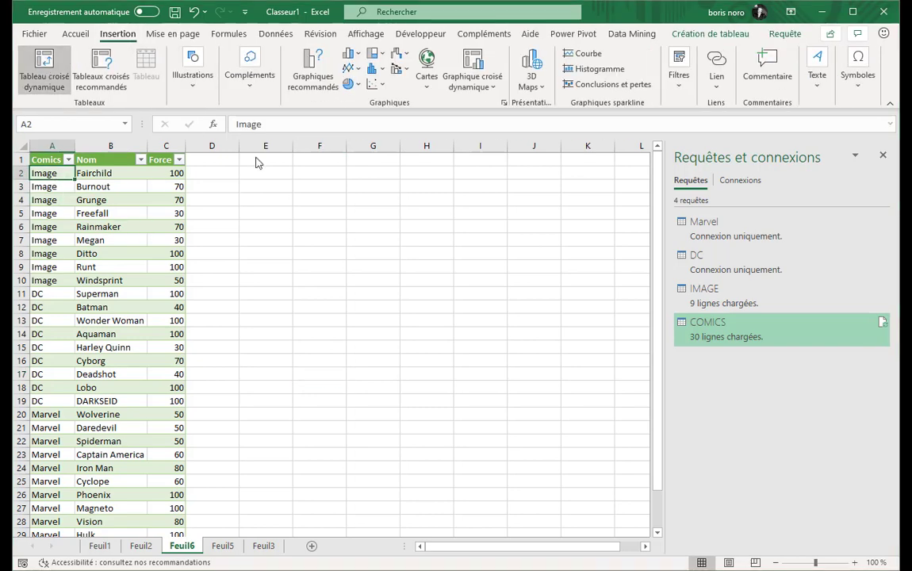
click(281, 276)
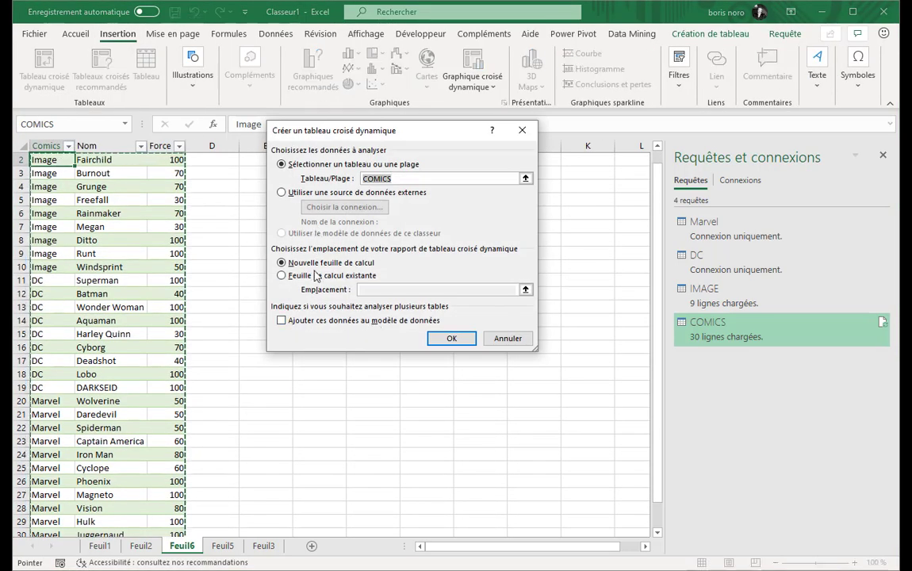
click(451, 338)
drag(702, 227, 732, 492)
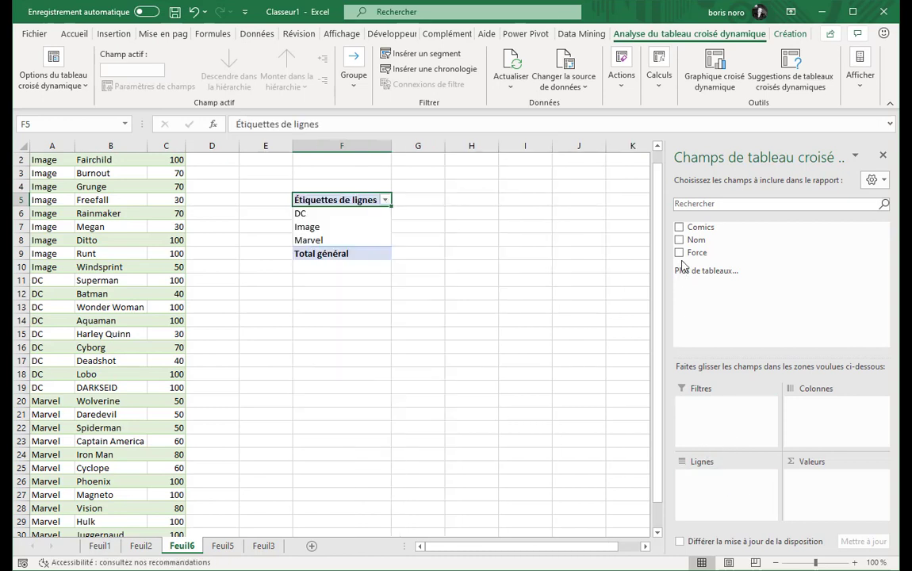
drag(697, 252, 853, 500)
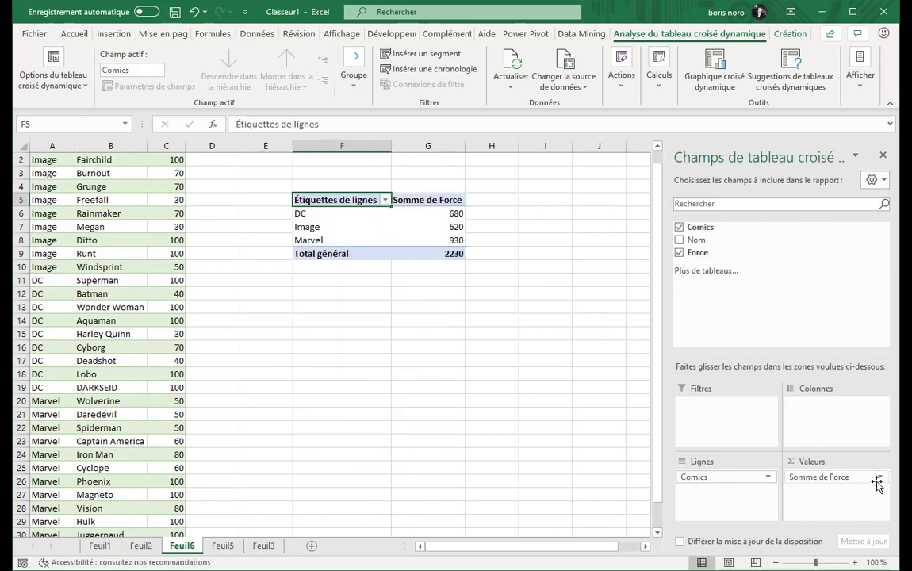
click(879, 478)
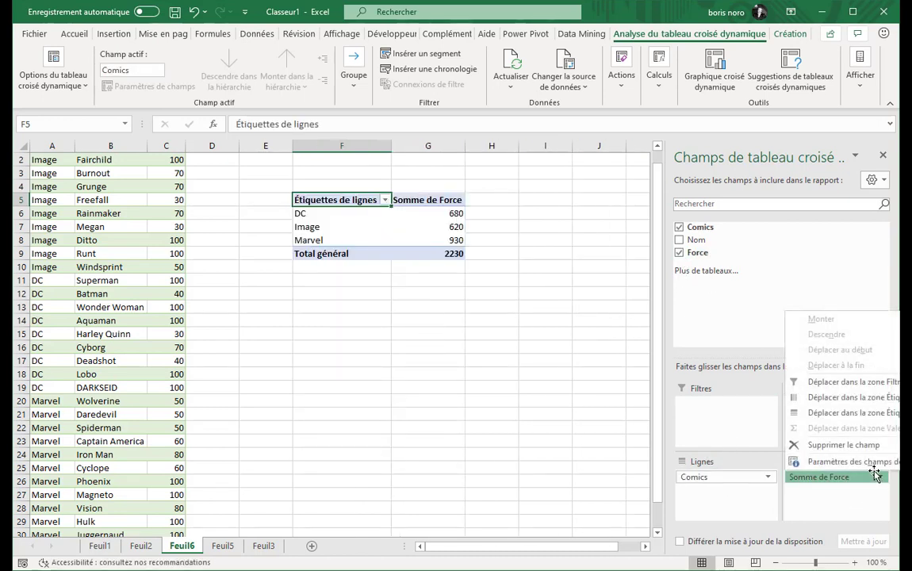
click(873, 462)
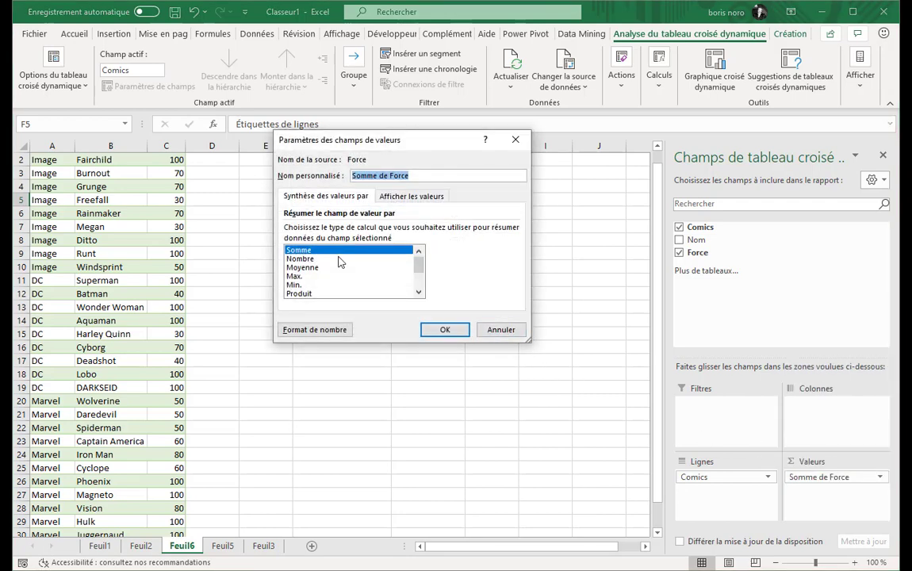
click(305, 267)
click(446, 331)
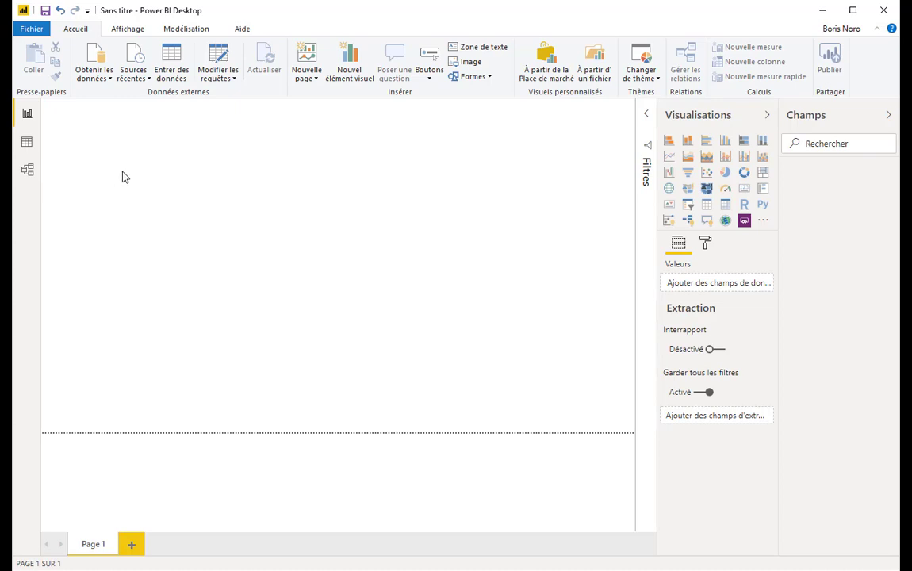
Import Tableau2, Tableau3 and Tableau4 from the Excel workbook Super_heros.xlsx into Power Query for transformation
click(94, 74)
click(119, 112)
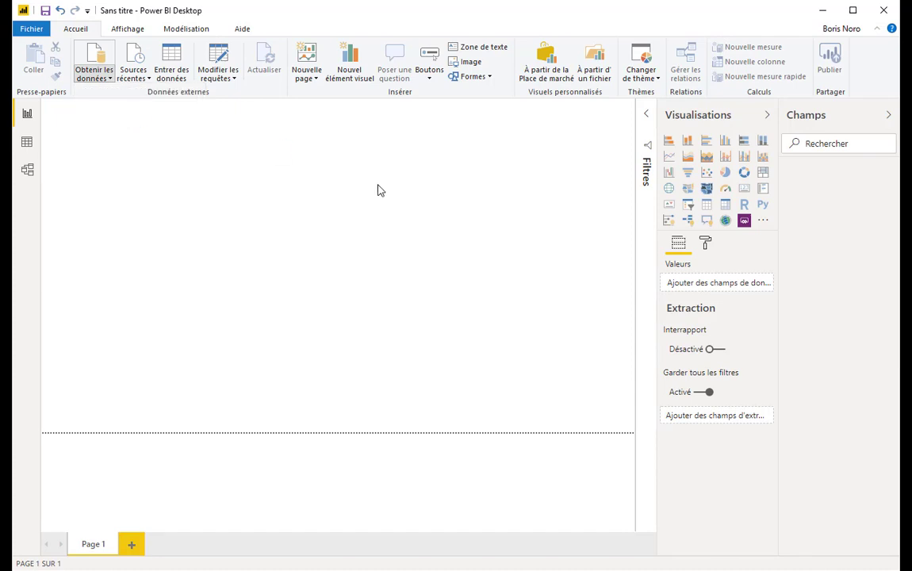
click(189, 97)
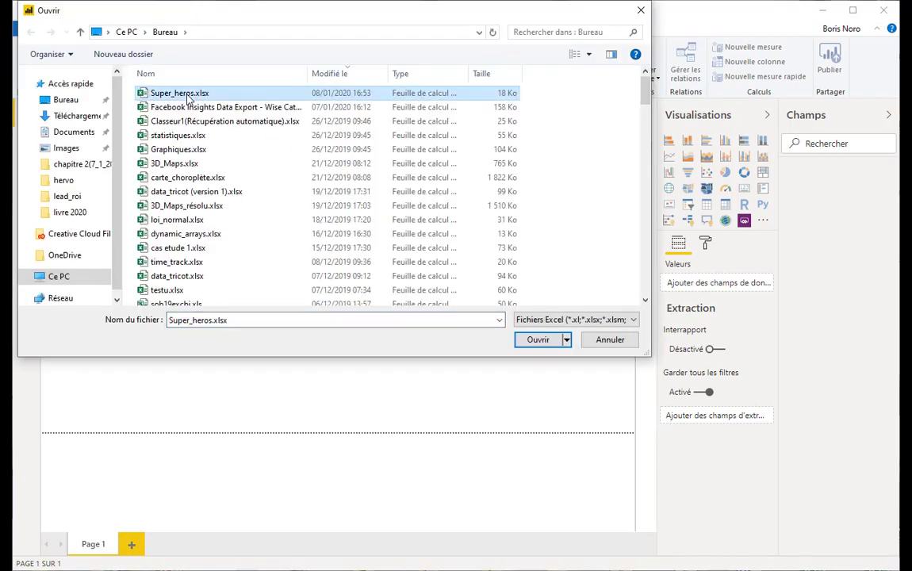
double_click(189, 93)
click(399, 167)
click(399, 184)
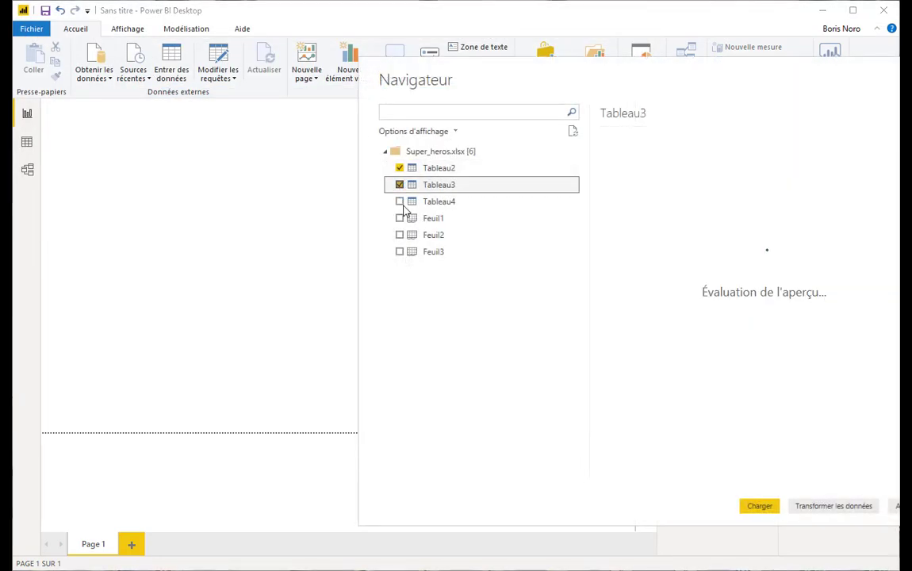
click(399, 202)
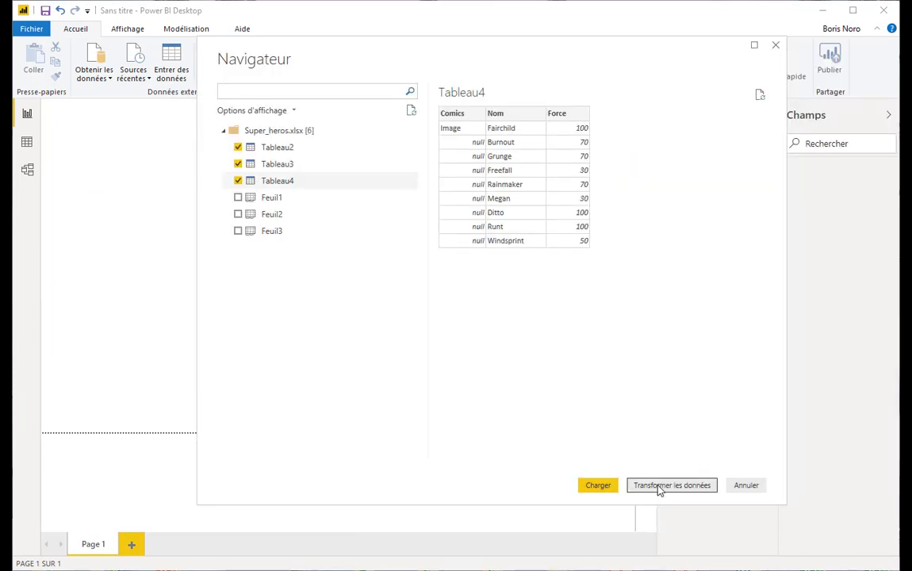
click(658, 486)
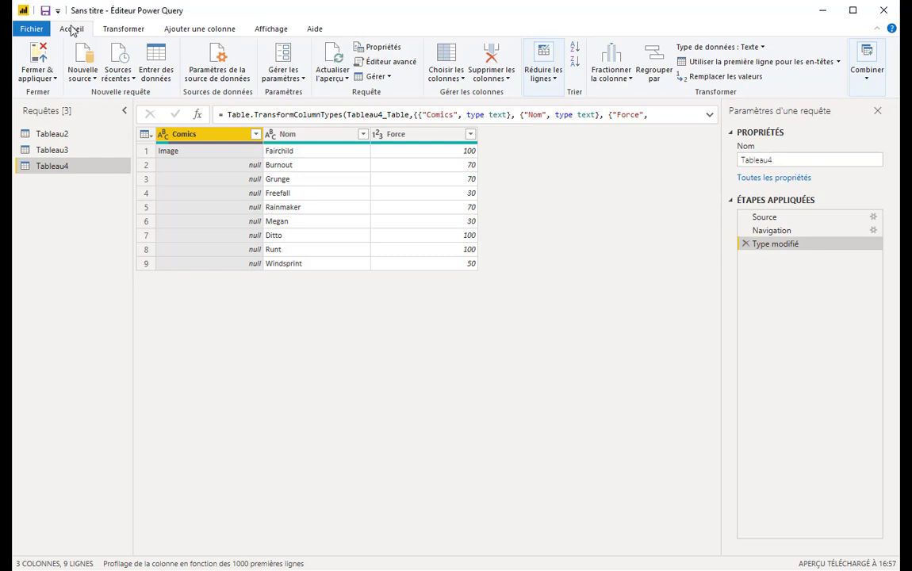
Append Tableau4, Tableau3 and Tableau2 into a new query, Ajouter1, using the three-or-more-tables option
click(870, 86)
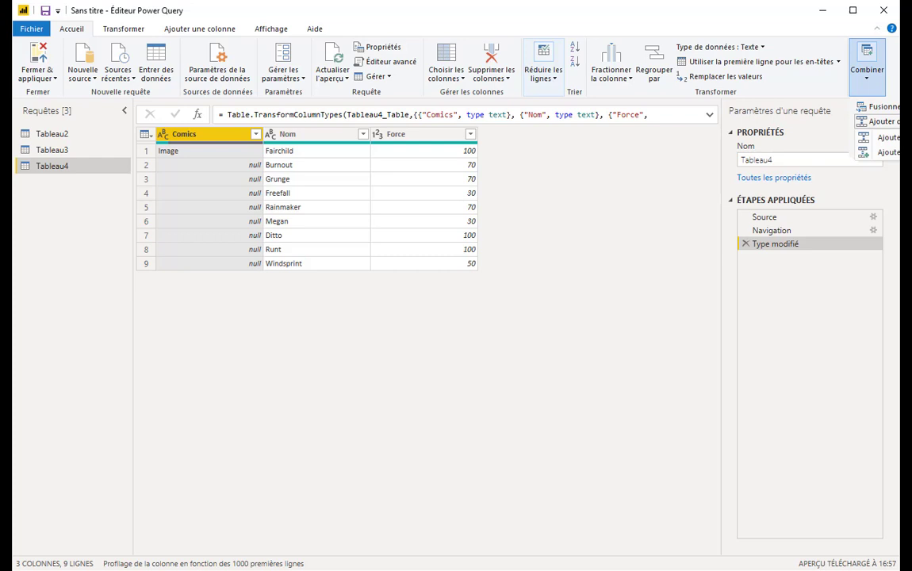
click(881, 136)
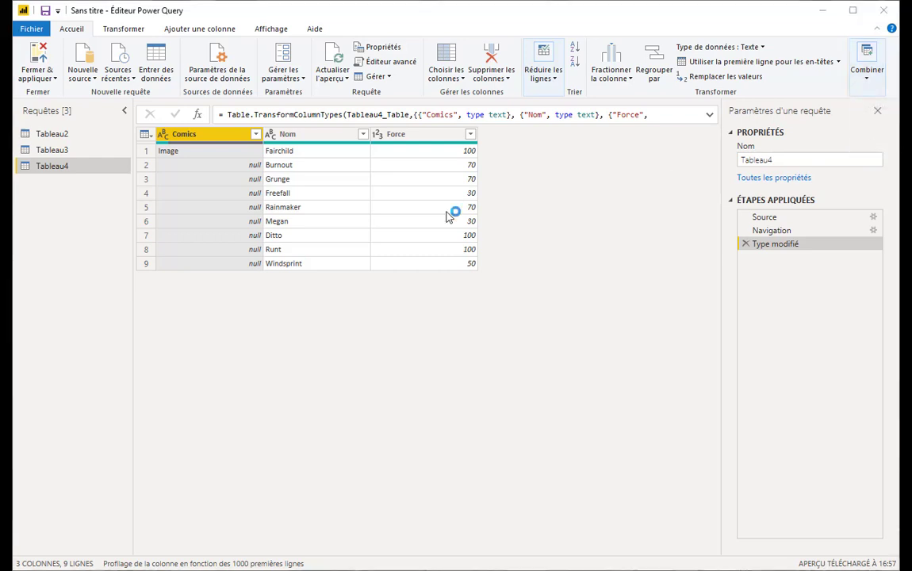
click(462, 225)
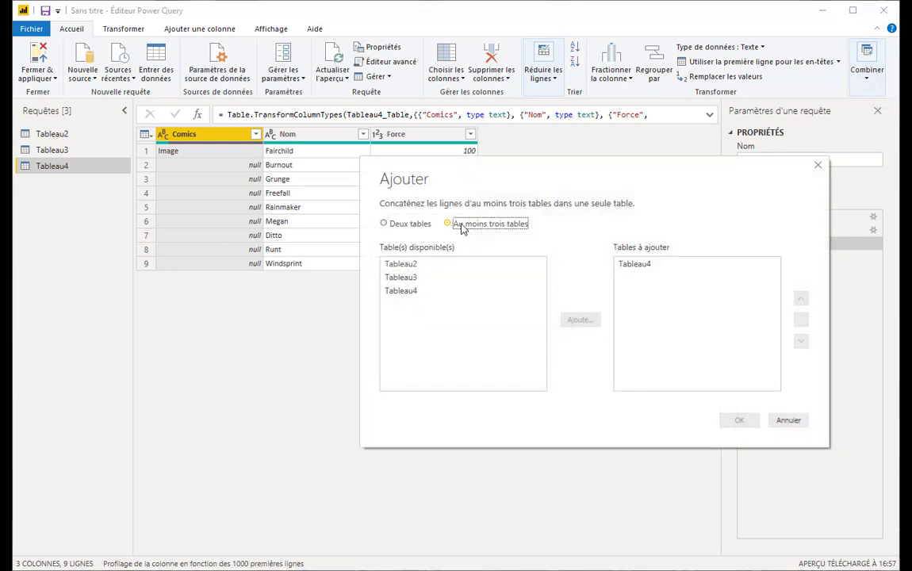
click(422, 279)
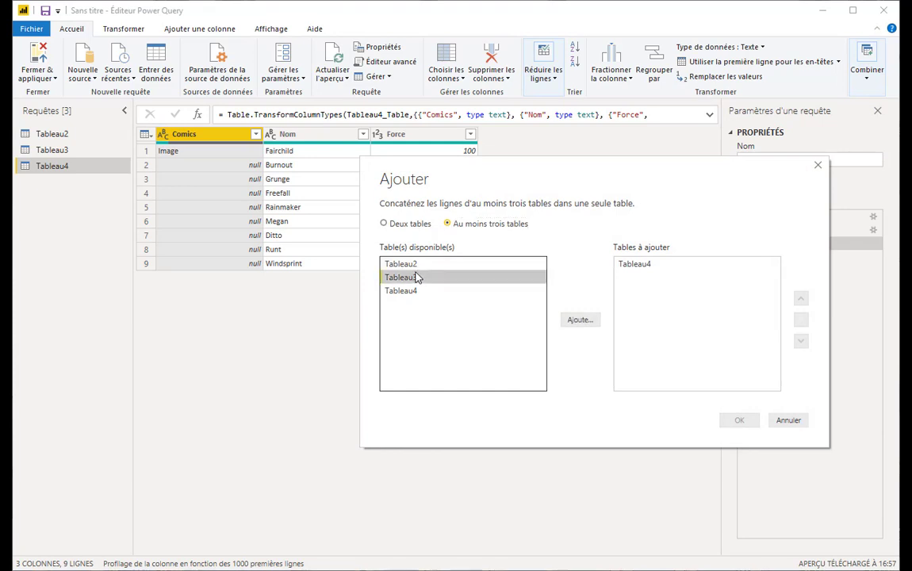
click(580, 321)
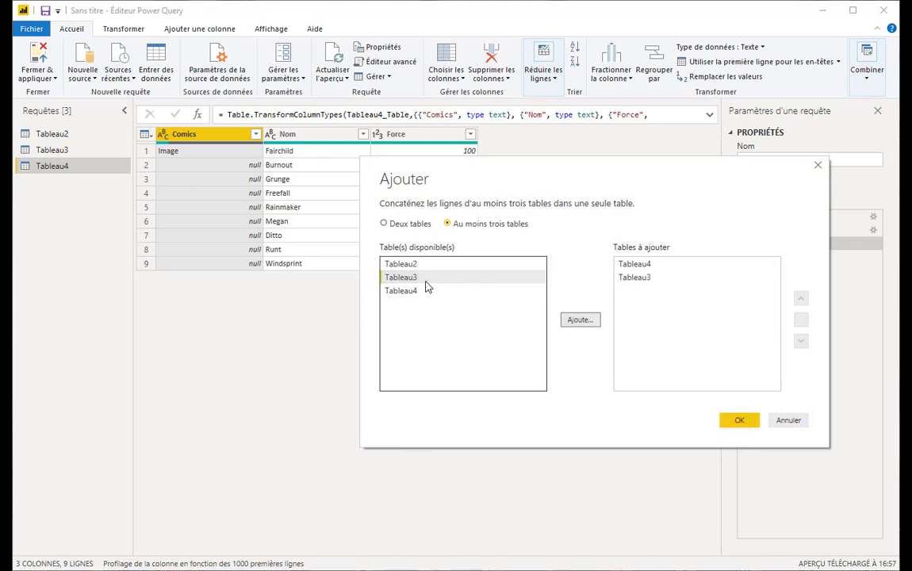
click(421, 265)
click(583, 321)
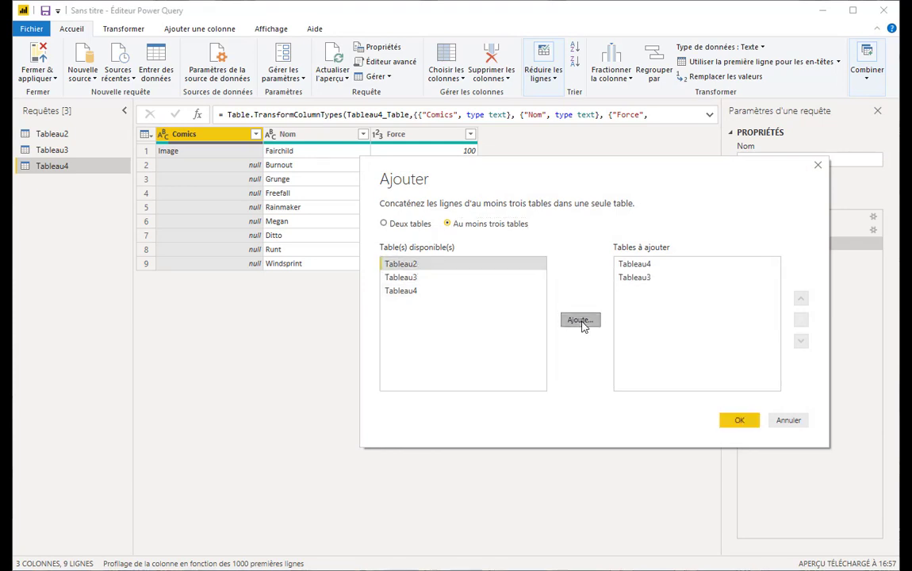
click(741, 422)
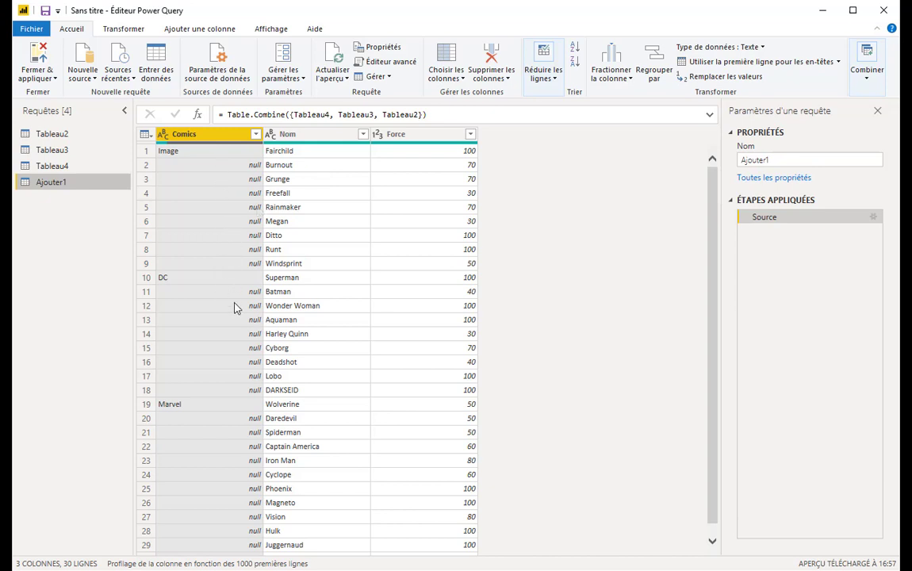
Fill the publisher names down into the empty cells of the Comics column
click(120, 30)
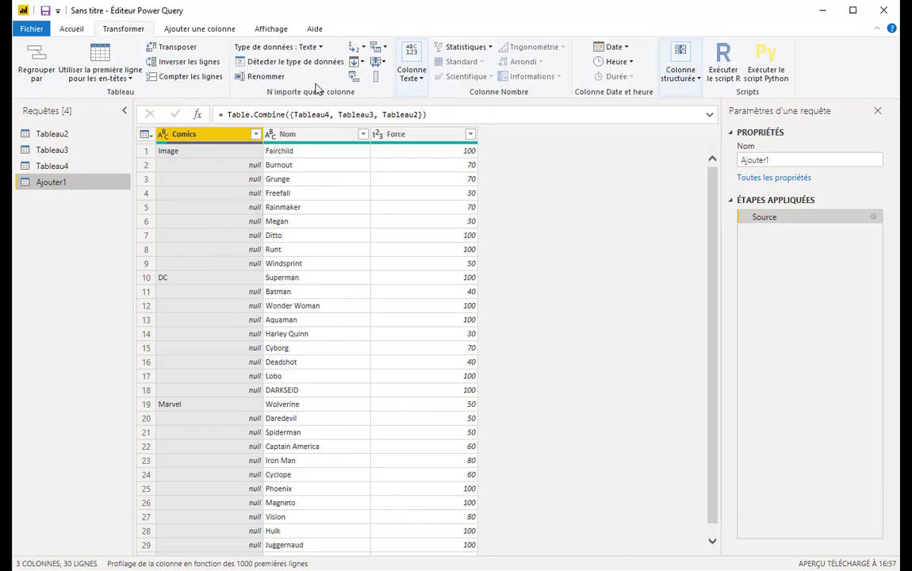
click(364, 63)
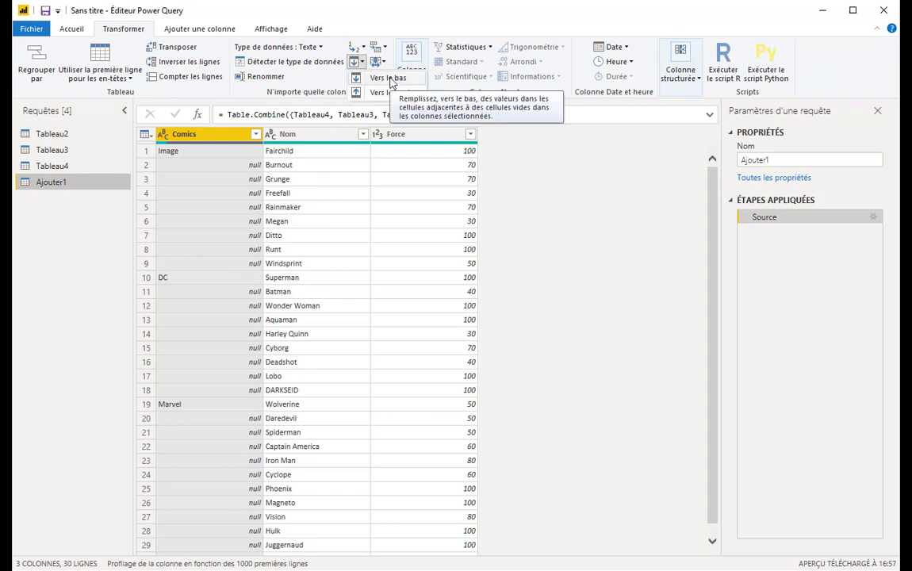
click(389, 78)
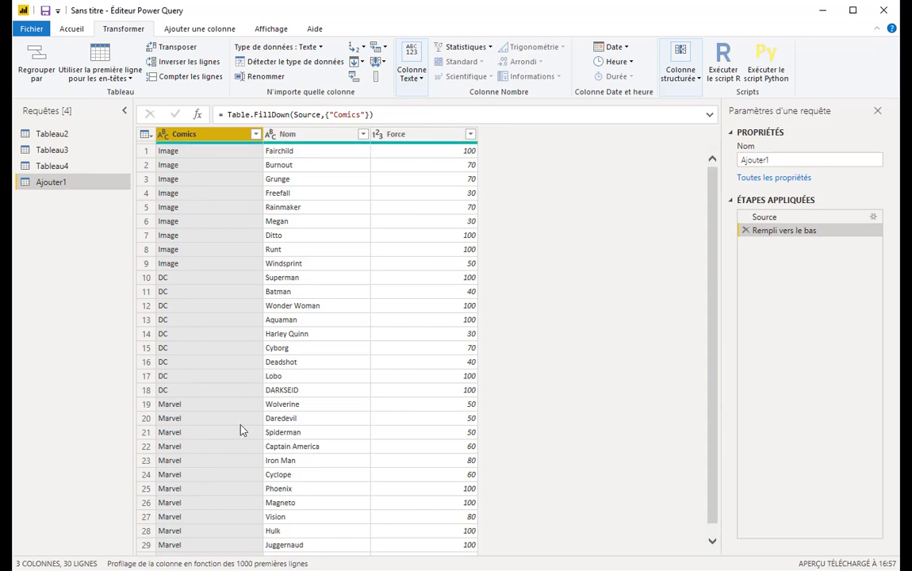
Rename the combined query COMICS, then close the editor and apply the changes
click(774, 162)
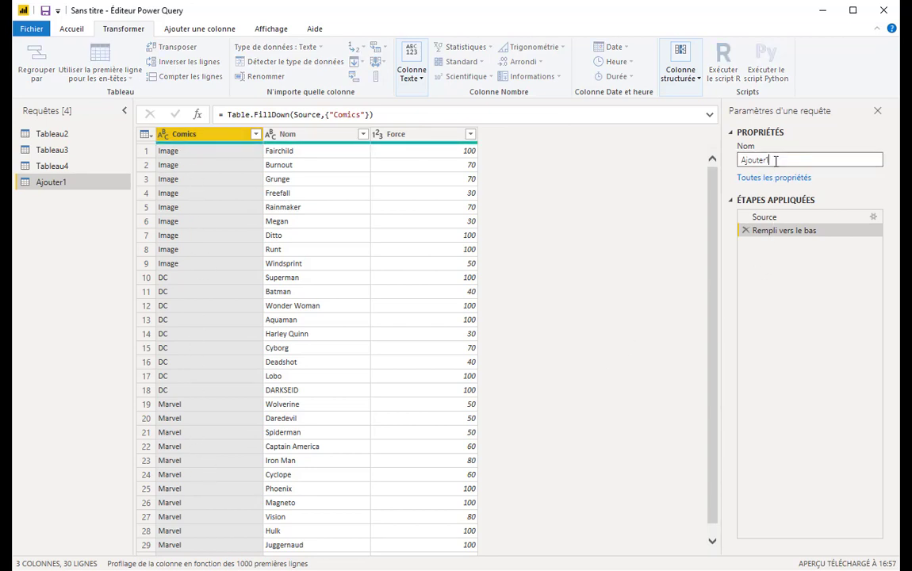
text(COMICS)
click(73, 31)
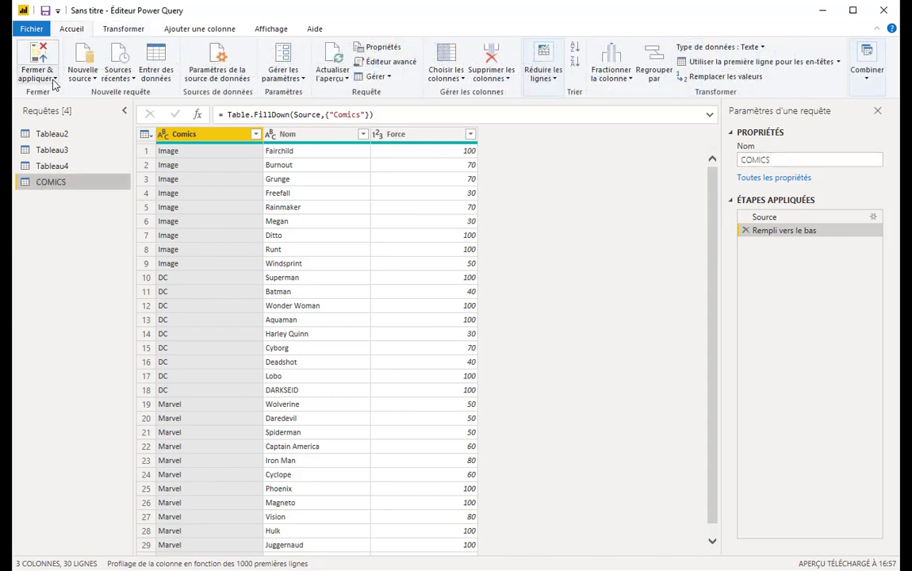
click(48, 77)
click(58, 92)
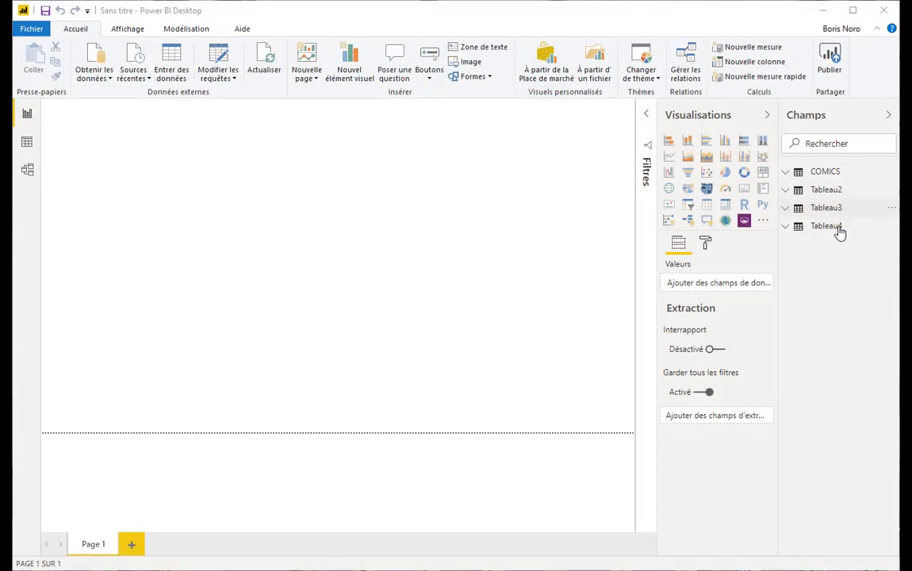
Hide Tableau2 from the fields list and expand COMICS to show Comics, Force and Nom
mouse_move(848, 180)
right_click(831, 193)
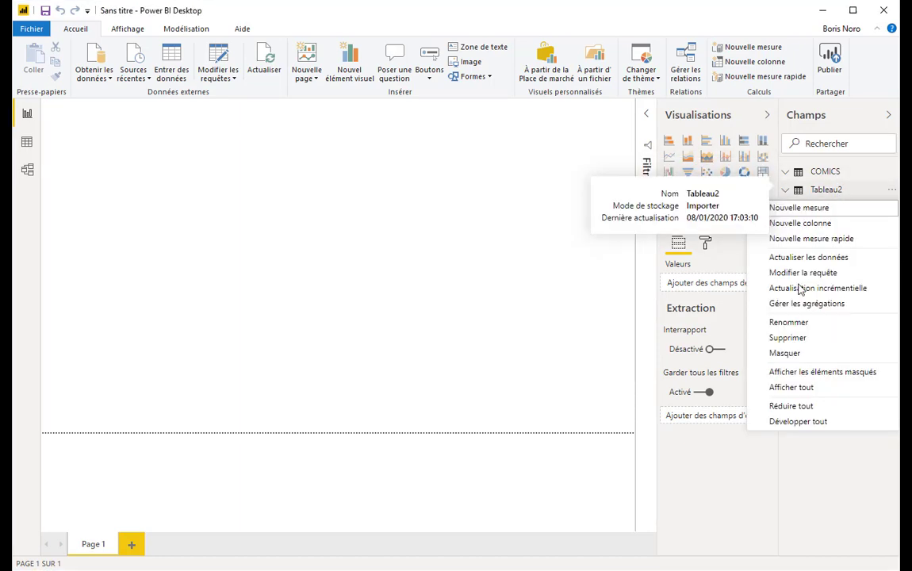
click(815, 353)
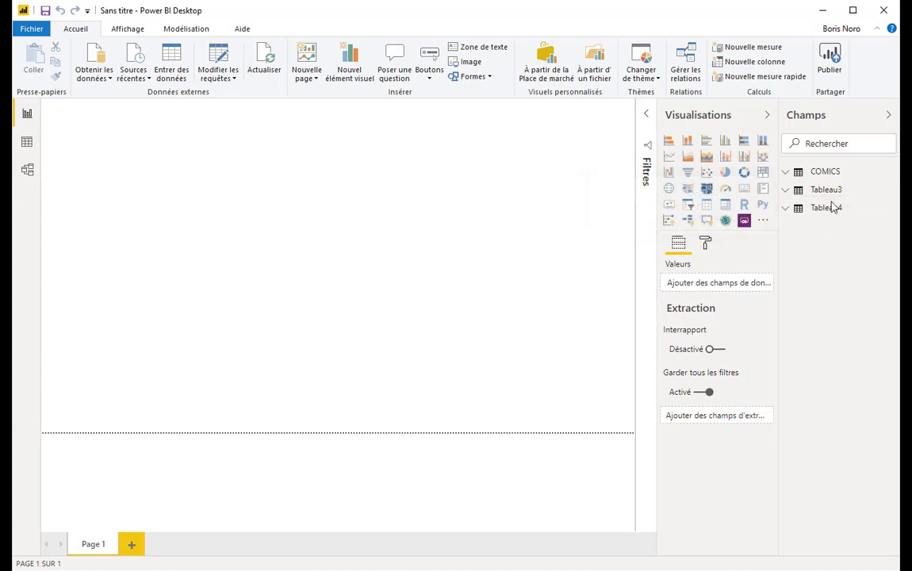
click(825, 171)
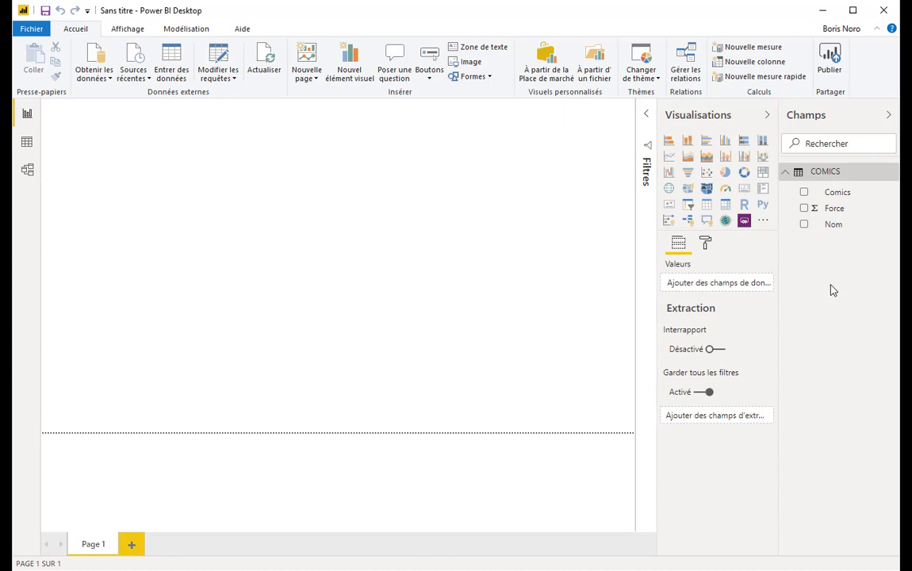
Build a visual of Comics with Force summarised as an average instead of a sum
click(804, 193)
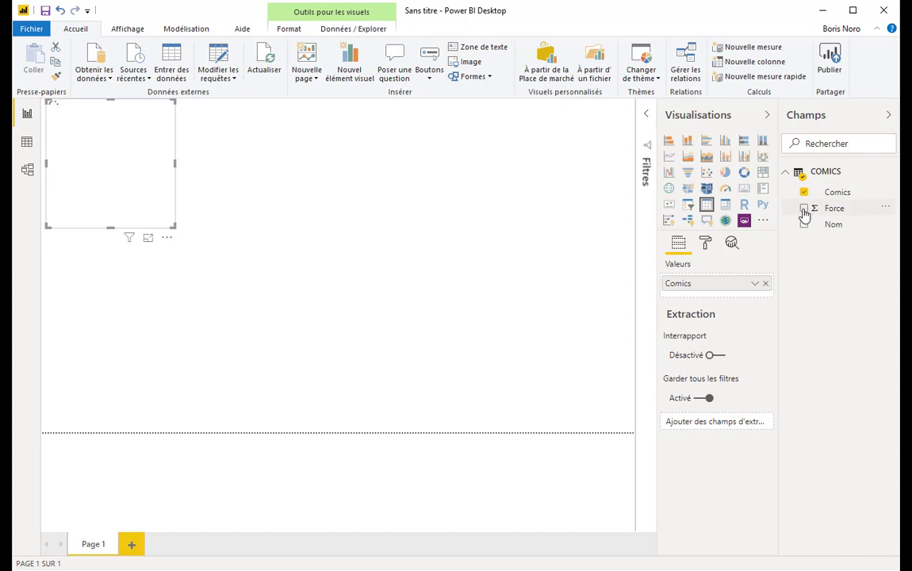
click(805, 210)
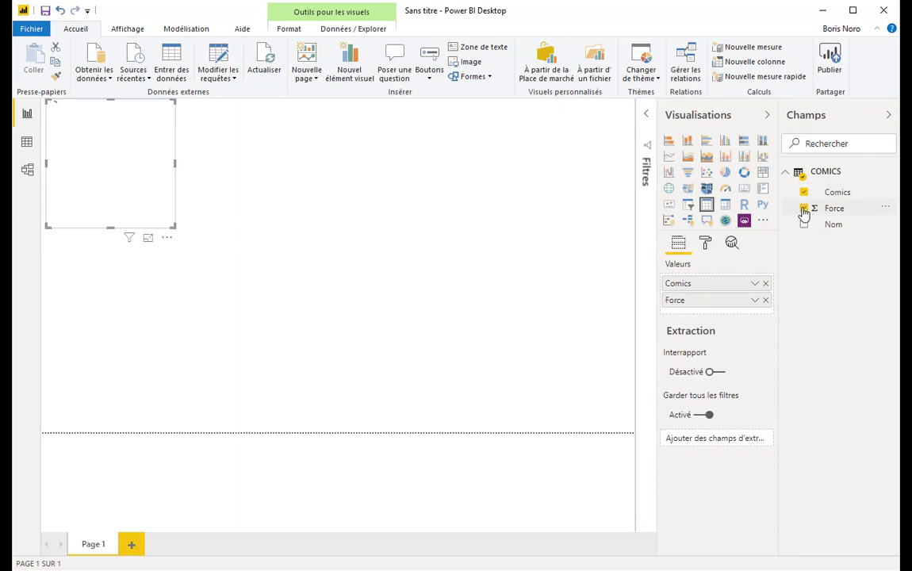
click(755, 302)
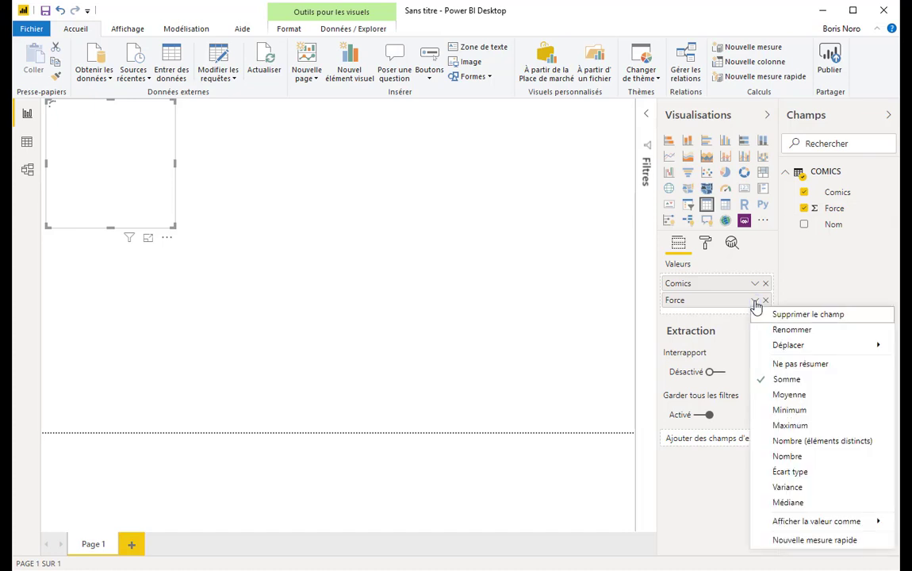
click(789, 395)
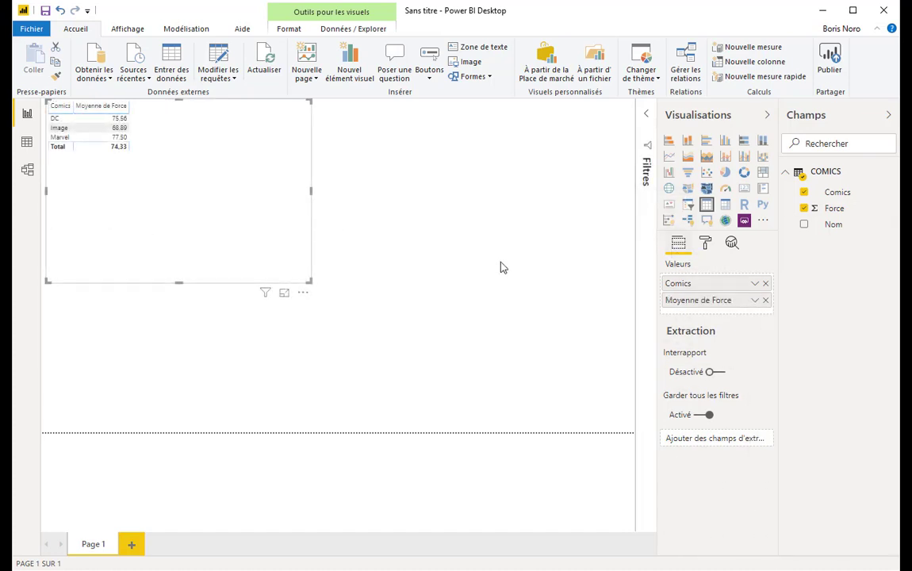
Enlarge the visual's value text, convert it to a stacked bar chart, and resize it on the page
click(707, 244)
click(676, 394)
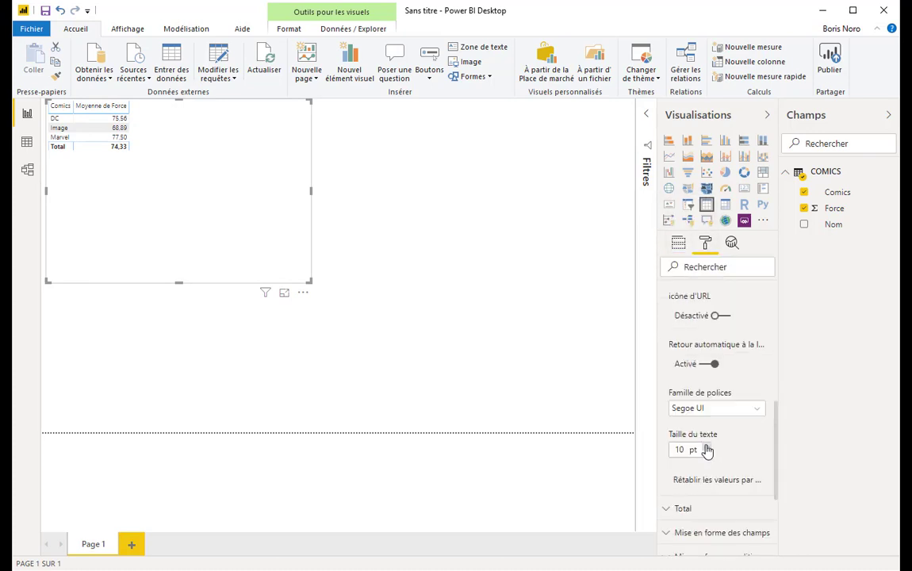
click(246, 127)
click(247, 128)
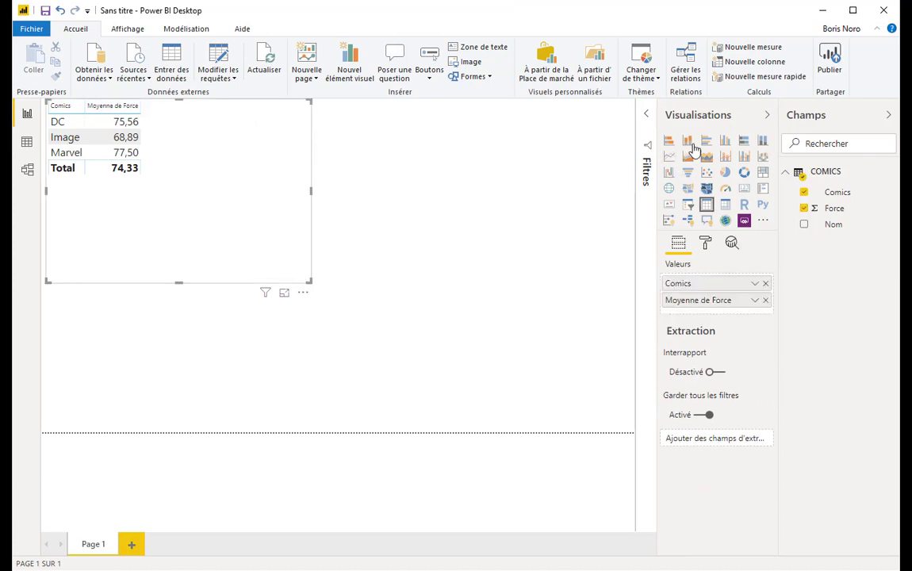
click(669, 140)
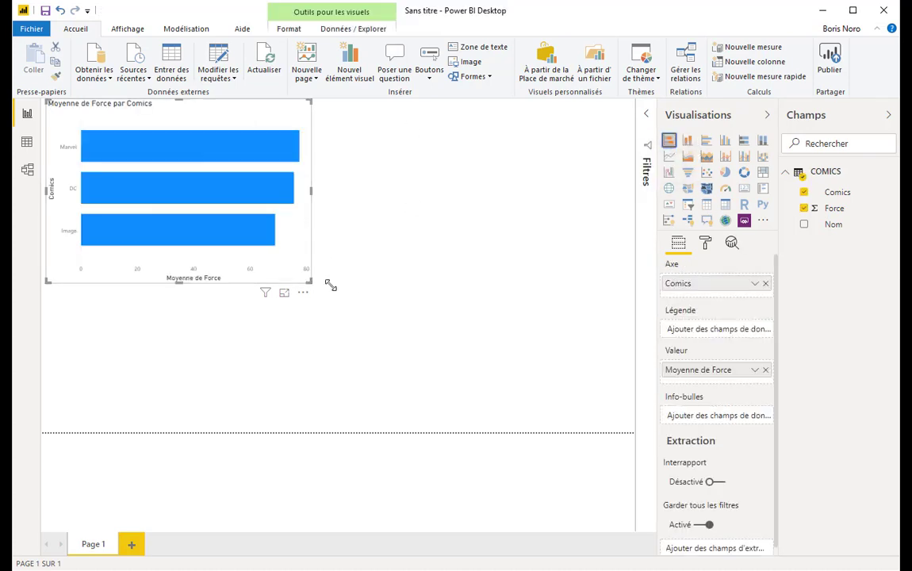
drag(312, 281, 397, 314)
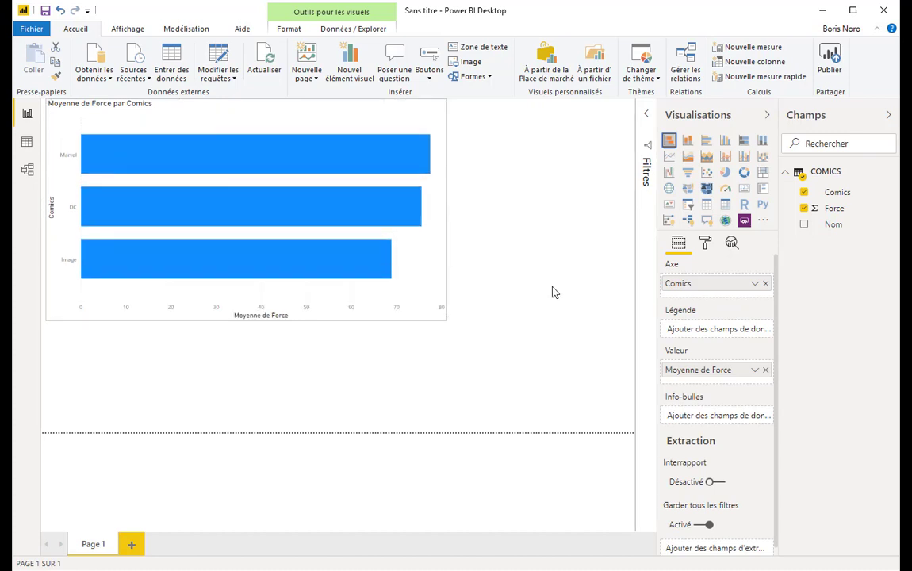
click(574, 264)
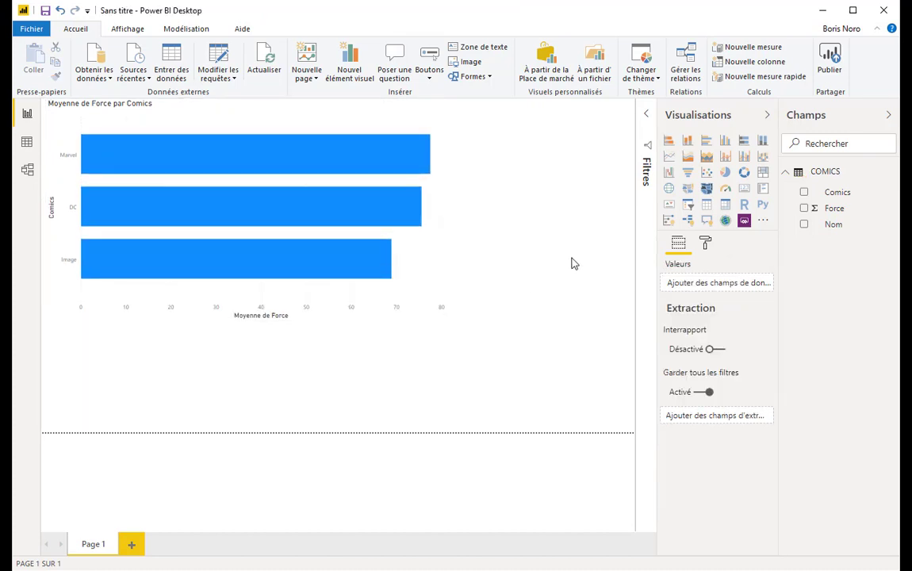